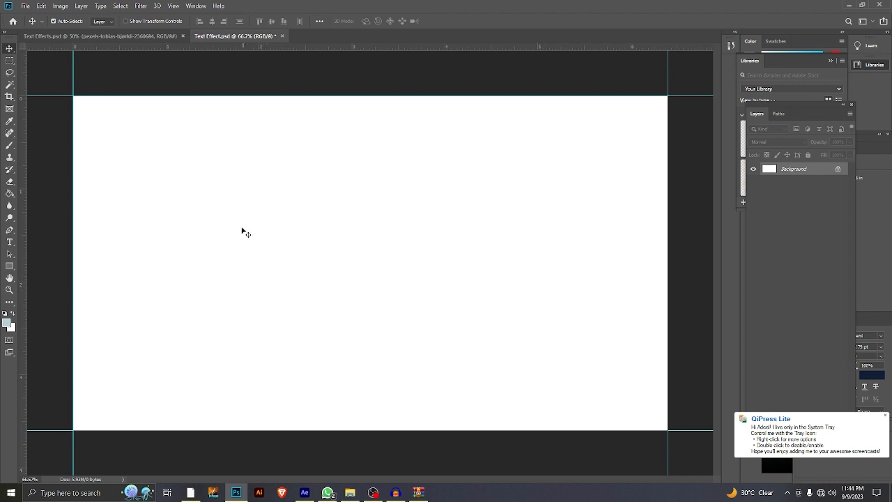
# Step: Start a point text in the upper-left area of the blank Text Effect.psd canvas after viewing the finished Text Effects.psd design
pyautogui.click(100, 35)
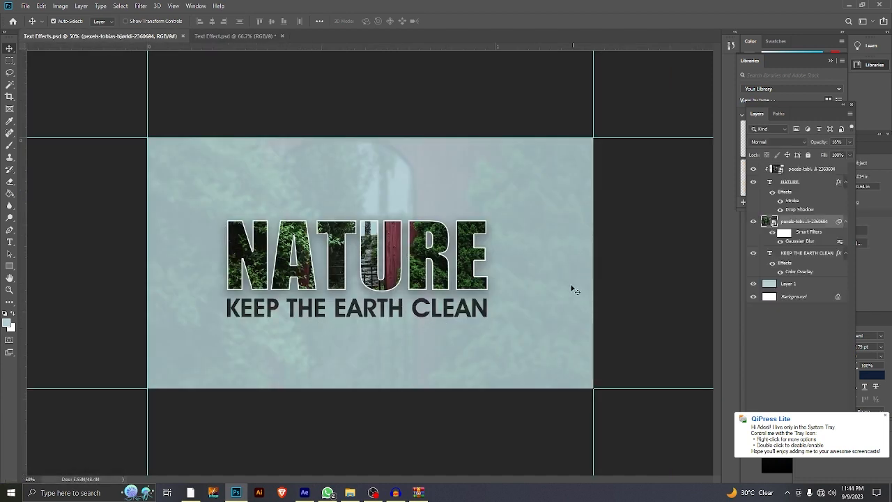
pyautogui.click(236, 36)
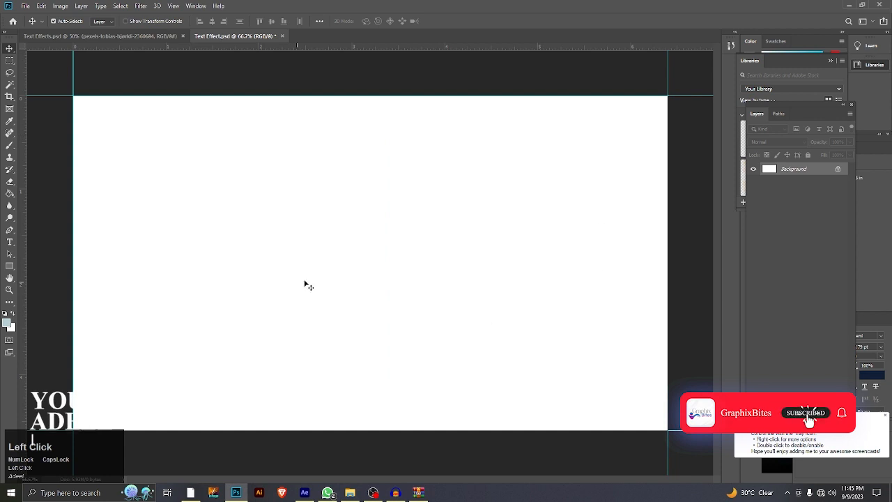
pyautogui.click(10, 242)
pyautogui.click(241, 209)
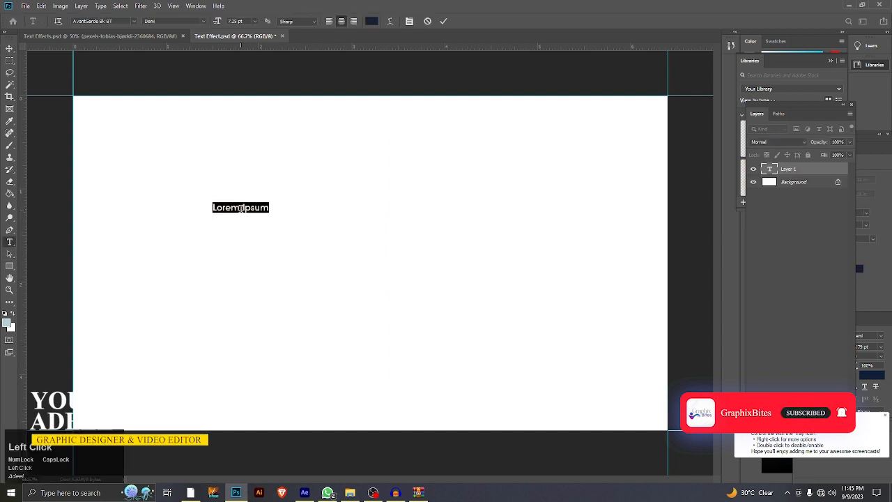
pyautogui.press('capslock')
pyautogui.write('nature')
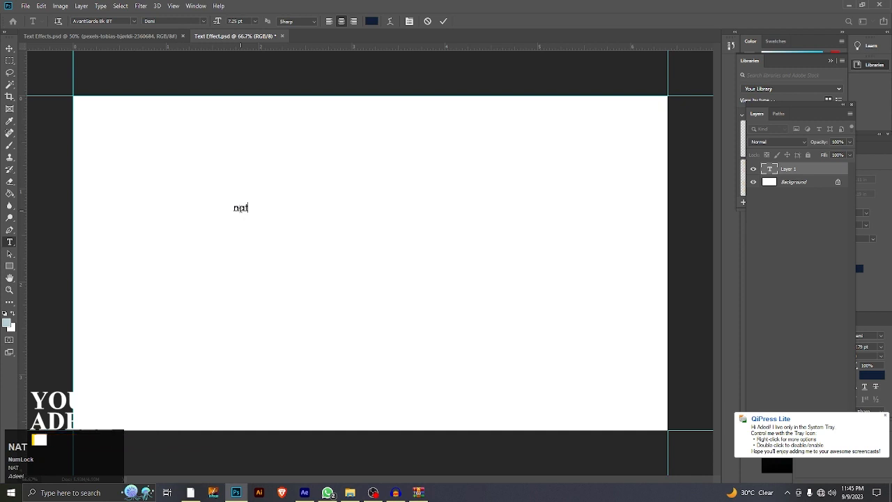
pyautogui.press('BackSpace')
pyautogui.press('BackSpace')
pyautogui.press('BackSpace')
pyautogui.press('BackSpace')
pyautogui.press('BackSpace')
pyautogui.press('BackSpace')
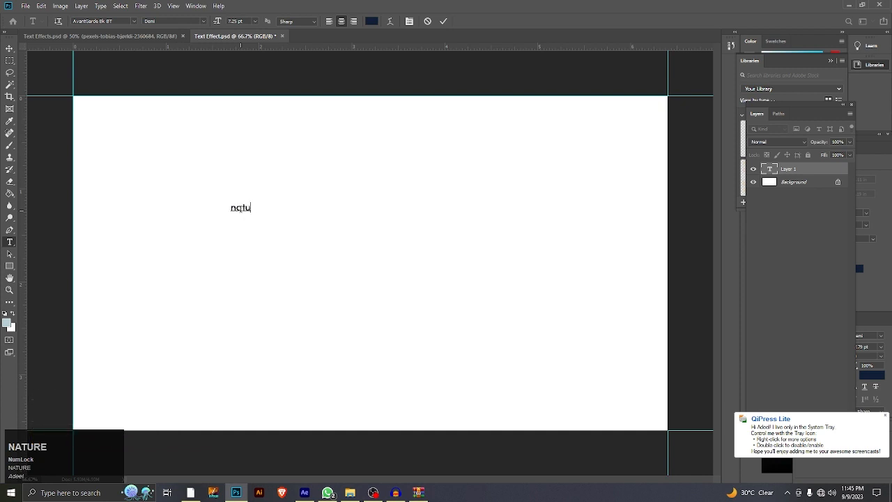
pyautogui.press('capslock')
pyautogui.write('MATU')
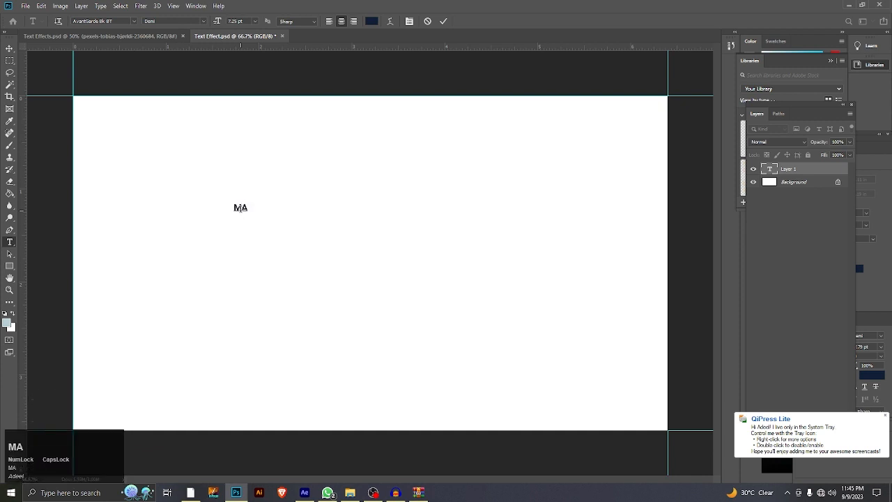
pyautogui.press('BackSpace')
pyautogui.press('BackSpace')
pyautogui.press('BackSpace')
pyautogui.press('BackSpace')
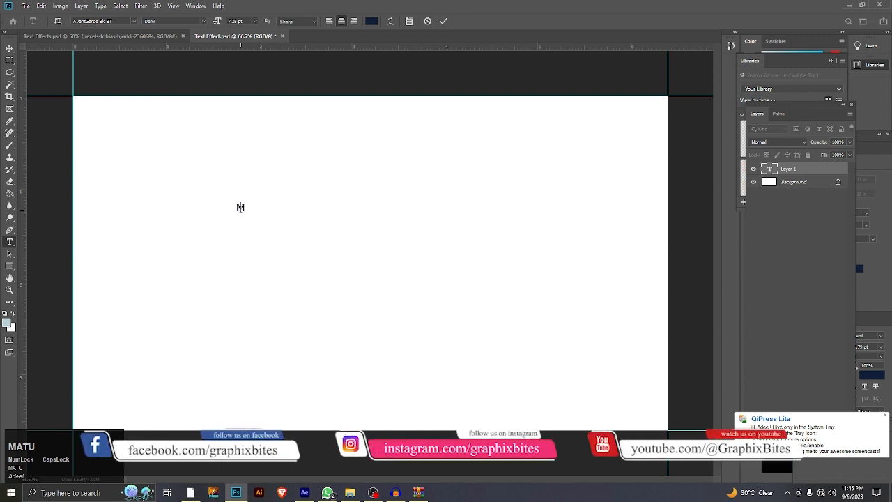
# Step: Enter NATURE in capitals as the text and commit it
pyautogui.write('NATURE')
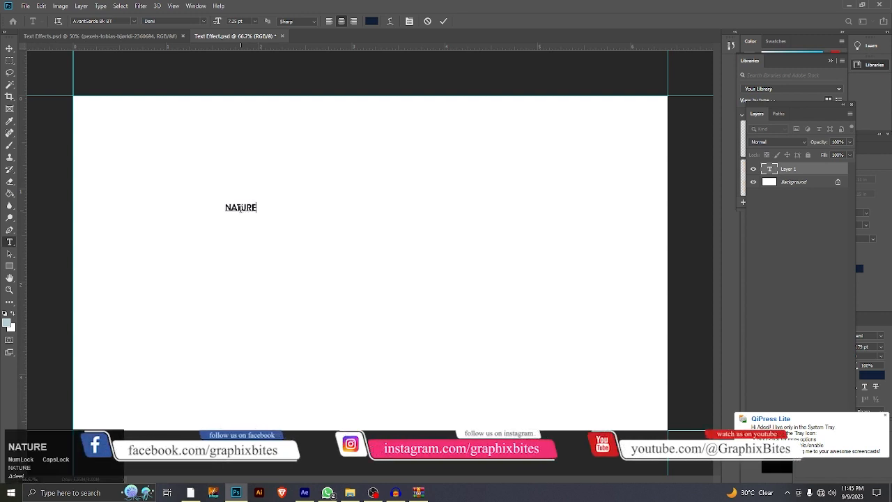
pyautogui.click(444, 21)
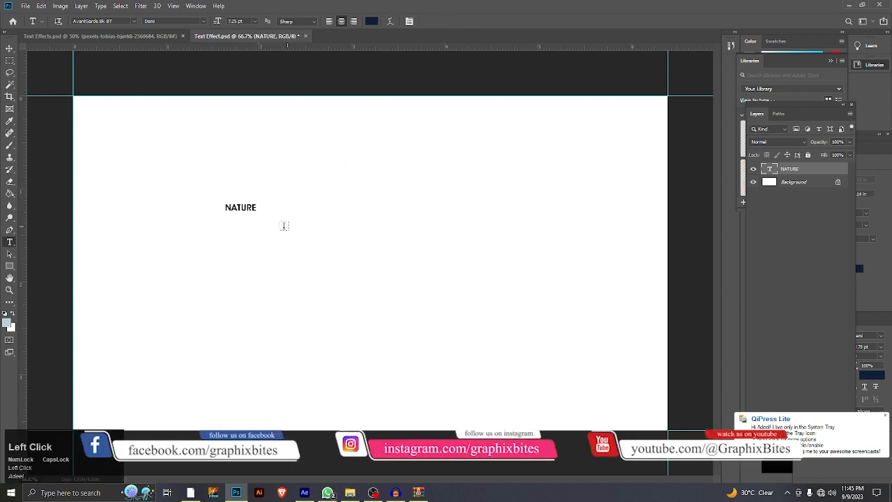
# Step: Scale the NATURE text up to about 71 pt and position it near the middle of the canvas
pyautogui.hotkey('ctrl', 't')
pyautogui.moveTo(256, 216); pyautogui.dragTo(526, 373)
pyautogui.click(446, 21)
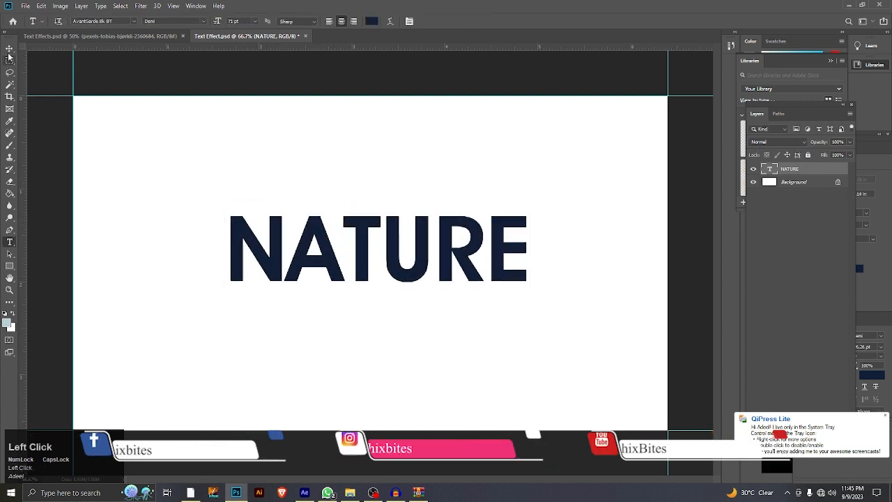
pyautogui.press('v')
pyautogui.moveTo(357, 228); pyautogui.dragTo(352, 228)
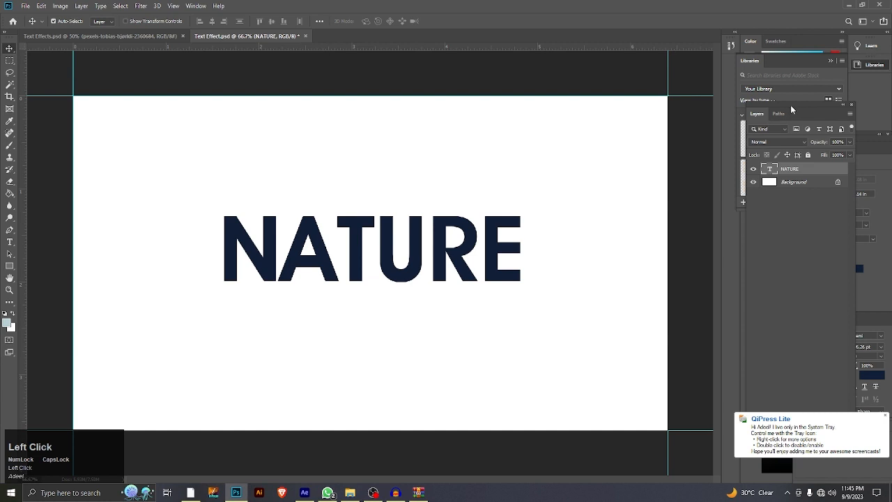
# Step: Change the NATURE text's font to Impact Regular, moving the Layers panel clear of the character settings
pyautogui.moveTo(791, 104); pyautogui.dragTo(794, 205)
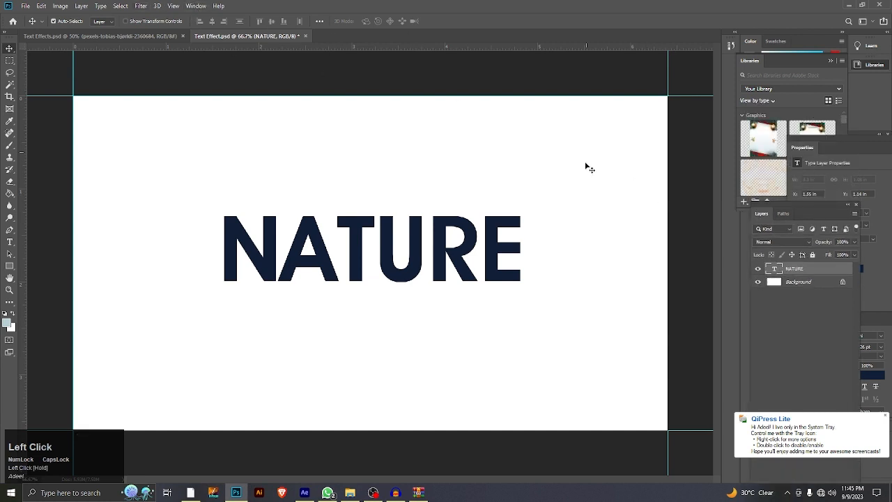
pyautogui.click(870, 319)
pyautogui.click(833, 335)
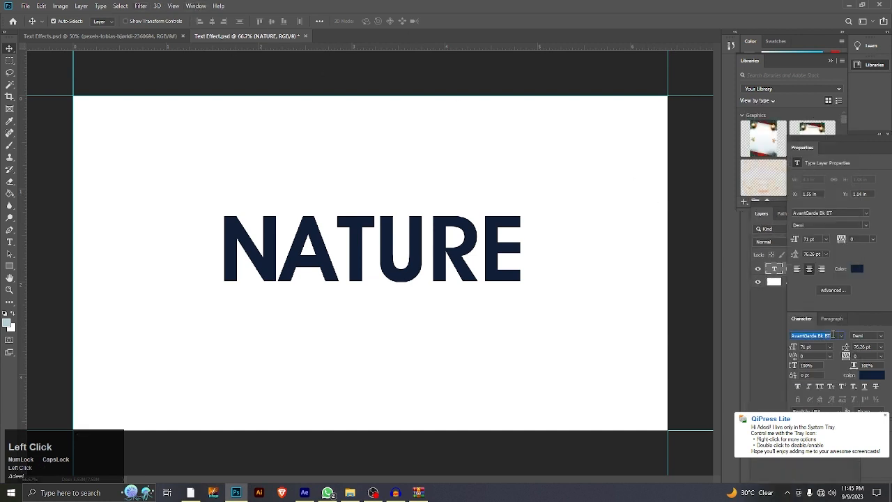
pyautogui.write('IM')
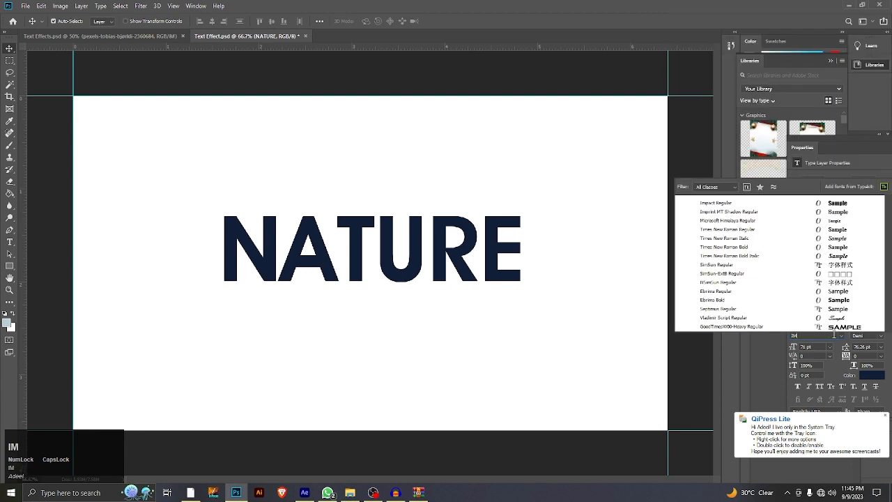
pyautogui.write('PACT')
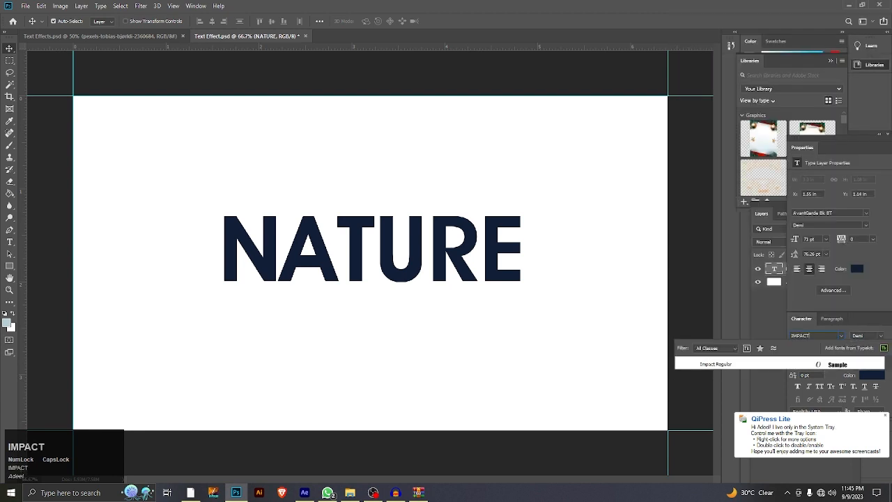
pyautogui.click(717, 364)
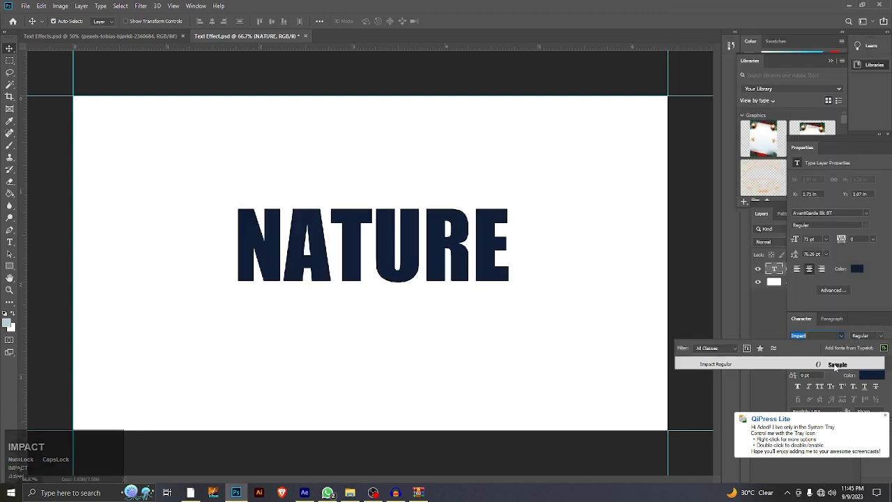
# Step: Enlarge the NATURE text to about 105.2 pt and reposition it near the centre of the canvas
pyautogui.moveTo(381, 240)
pyautogui.mouseDown()
pyautogui.moveTo(398, 224)
pyautogui.moveTo(393, 248)
pyautogui.moveTo(375, 245)
pyautogui.mouseUp()
pyautogui.hotkey('ctrl', 't')
pyautogui.moveTo(223, 259); pyautogui.dragTo(165, 258)
pyautogui.moveTo(514, 258); pyautogui.dragTo(569, 259)
pyautogui.moveTo(162, 263); pyautogui.dragTo(158, 264)
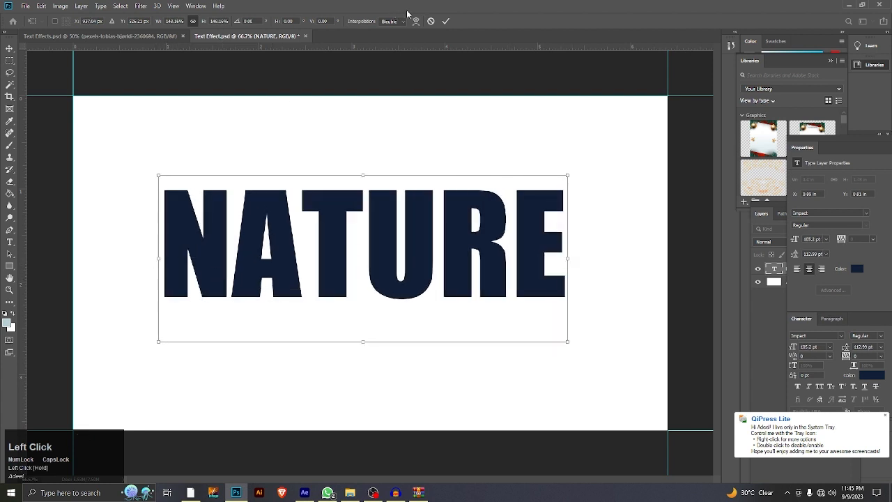
pyautogui.click(445, 20)
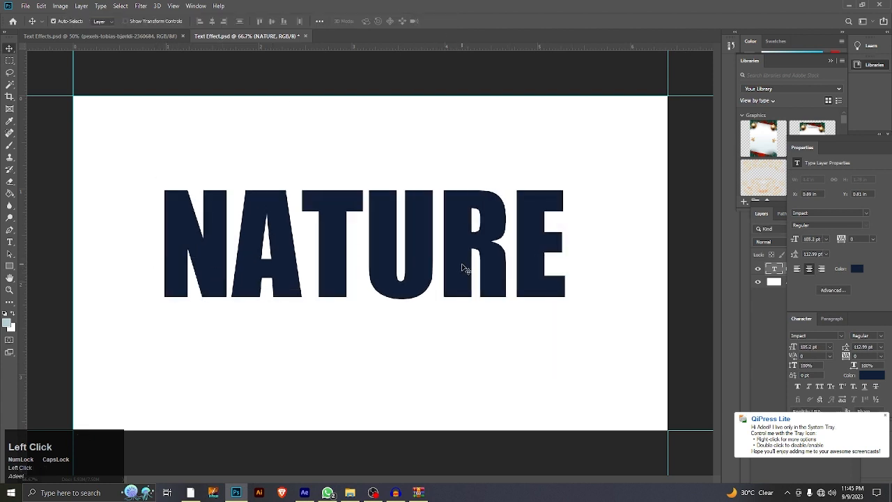
pyautogui.moveTo(460, 259); pyautogui.dragTo(460, 263)
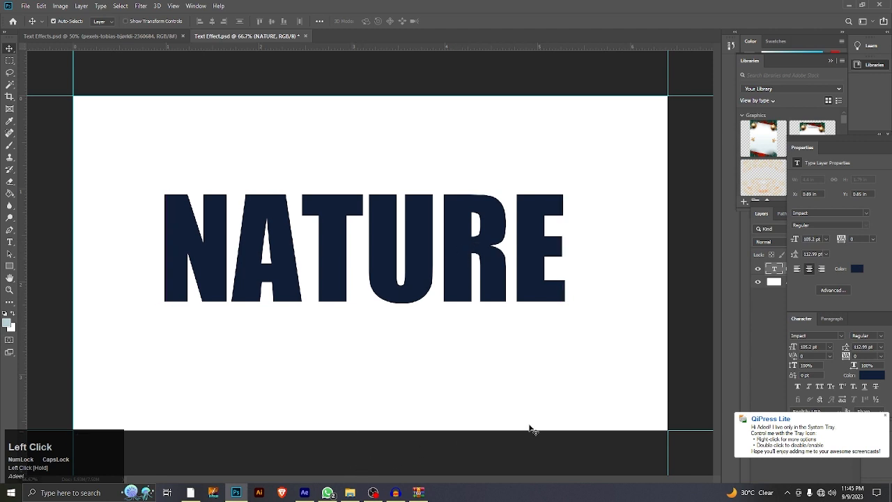
# Step: Place the garden gate photo from the Data Files folder over the text, scaled to about 7.94% to span the word NATURE
pyautogui.moveTo(869, 135); pyautogui.dragTo(875, 338)
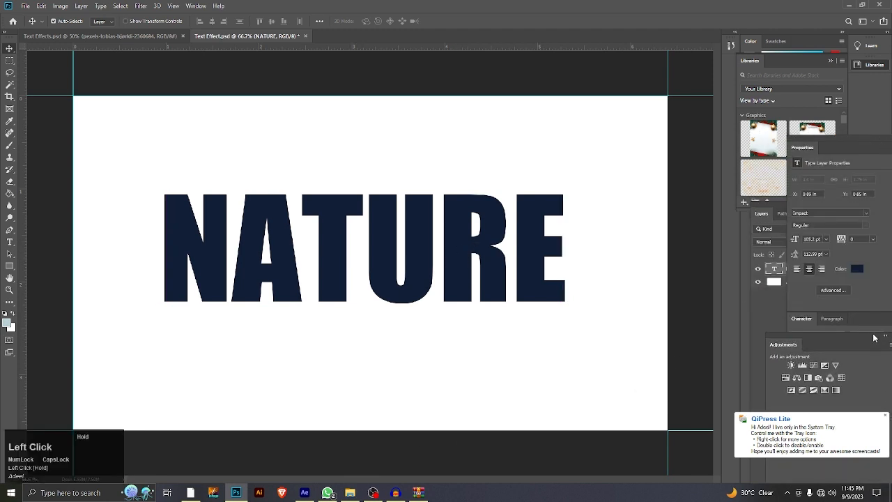
pyautogui.moveTo(852, 143); pyautogui.dragTo(851, 264)
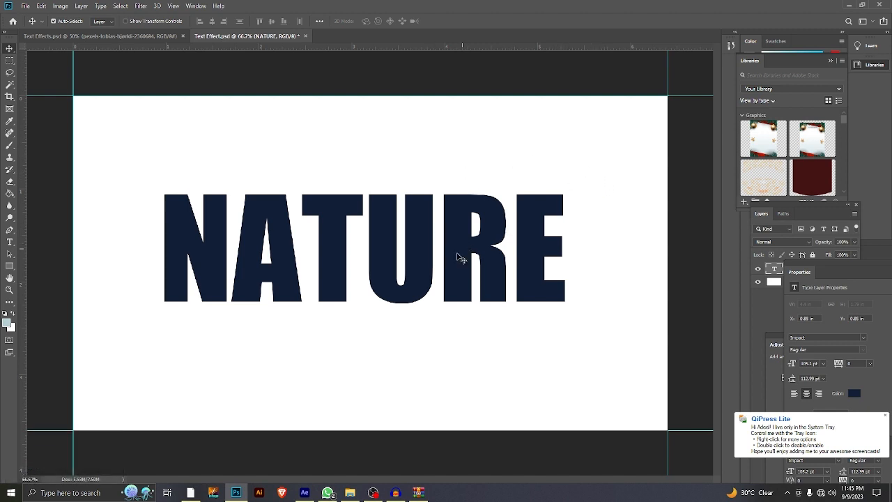
pyautogui.click(350, 493)
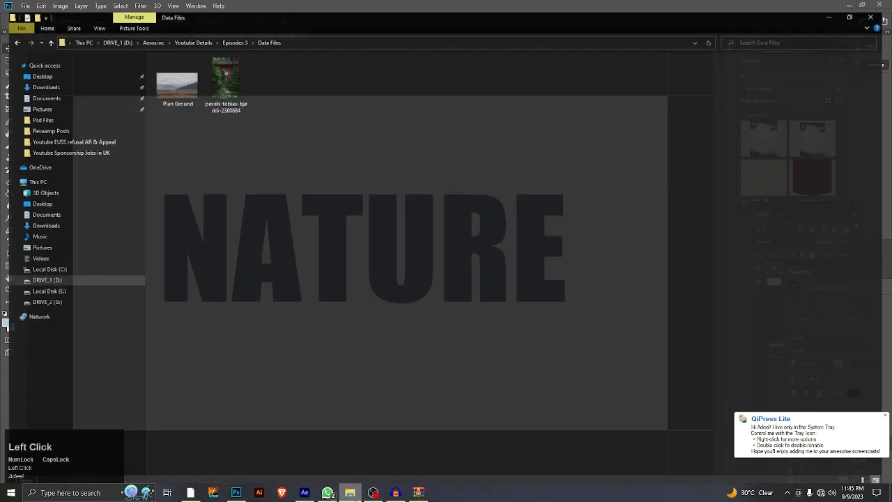
pyautogui.moveTo(231, 78); pyautogui.dragTo(397, 253)
pyautogui.moveTo(259, 264); pyautogui.dragTo(168, 263)
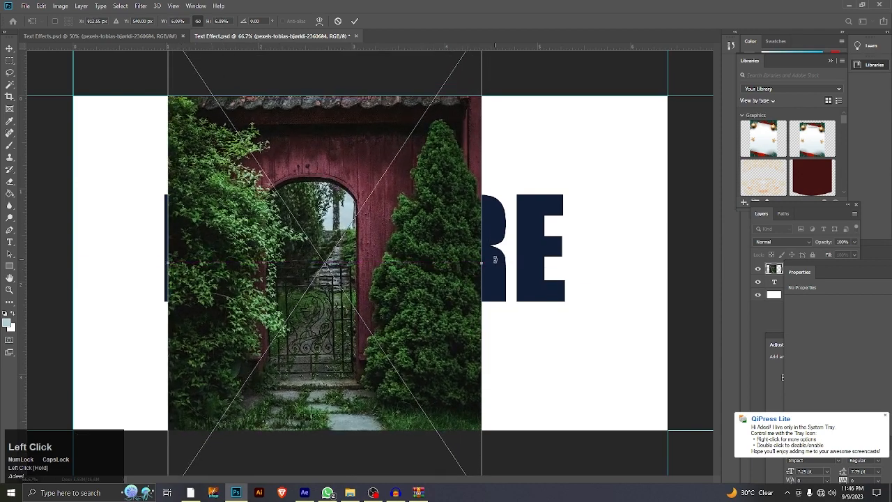
pyautogui.moveTo(483, 265); pyautogui.dragTo(568, 260)
pyautogui.moveTo(168, 264); pyautogui.dragTo(159, 264)
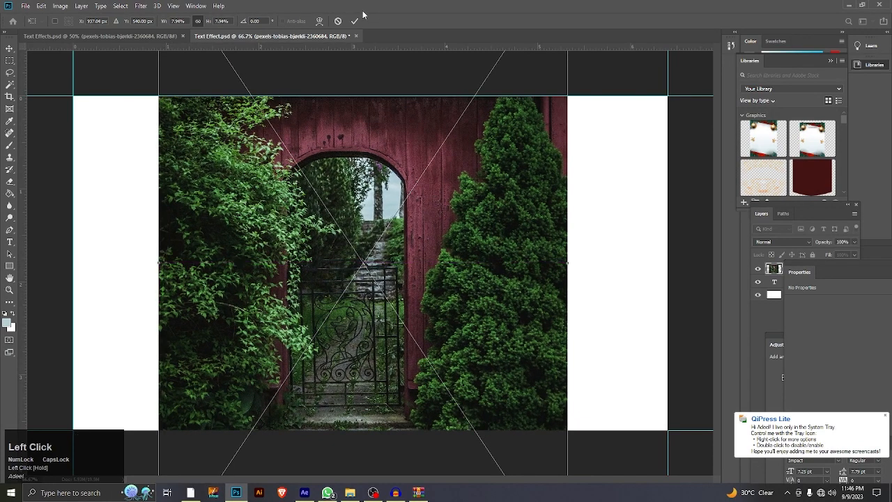
pyautogui.click(354, 21)
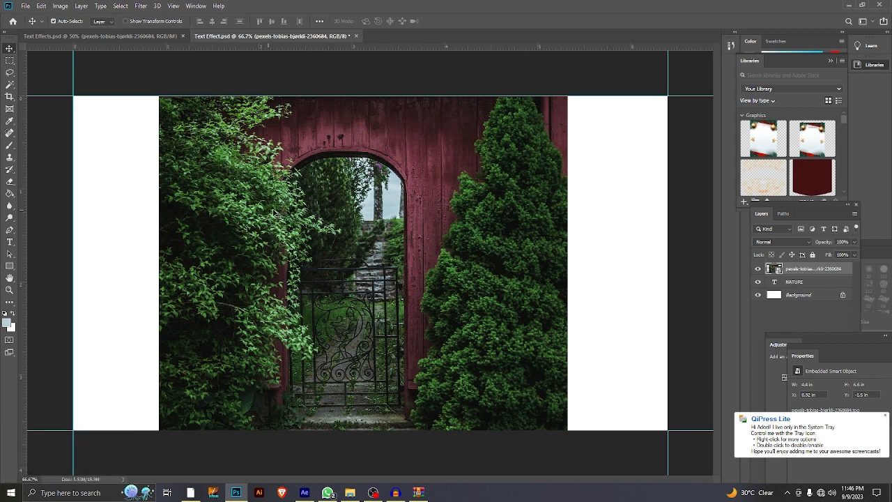
pyautogui.keyDown('alt'); pyautogui.click(843, 279); pyautogui.keyUp('alt')
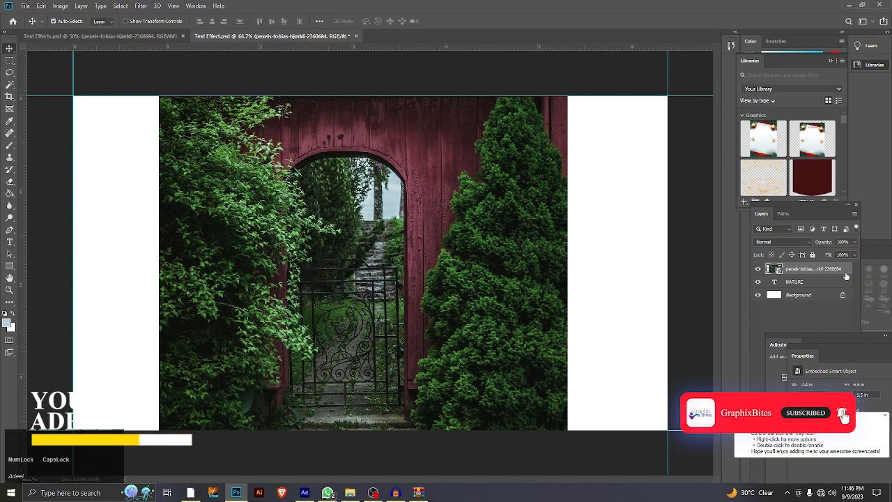
pyautogui.keyDown('alt'); pyautogui.click(821, 275); pyautogui.keyUp('alt')
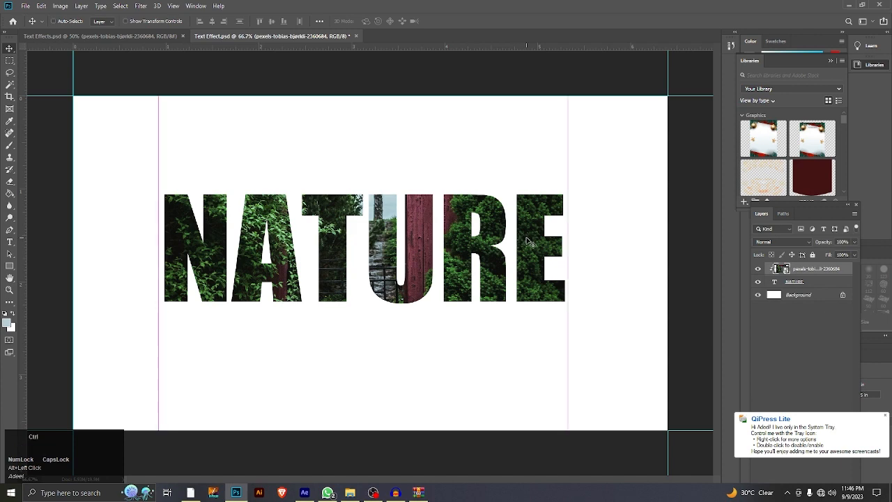
pyautogui.hotkey('ctrl', 'z')
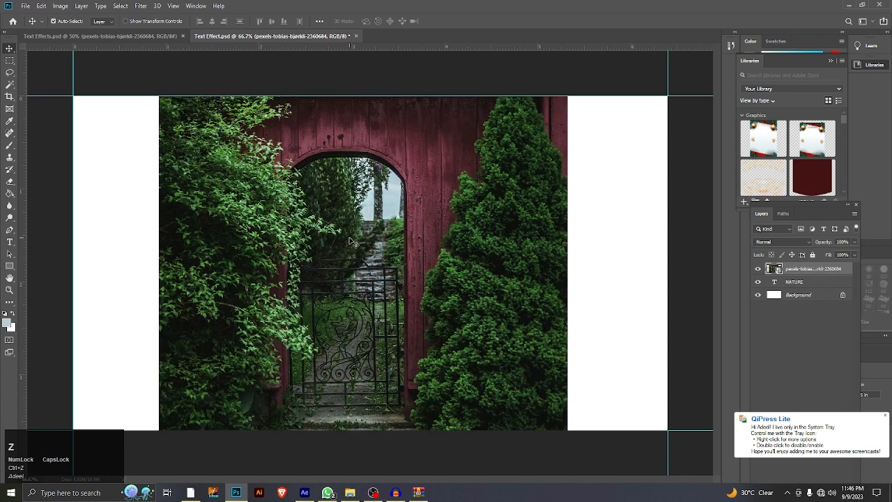
# Step: Shift the gate photo slightly up and left, and clip it to the NATURE text layer
pyautogui.moveTo(355, 245)
pyautogui.mouseDown()
pyautogui.moveTo(450, 245)
pyautogui.moveTo(442, 235)
pyautogui.moveTo(352, 225)
pyautogui.moveTo(344, 232)
pyautogui.mouseUp()
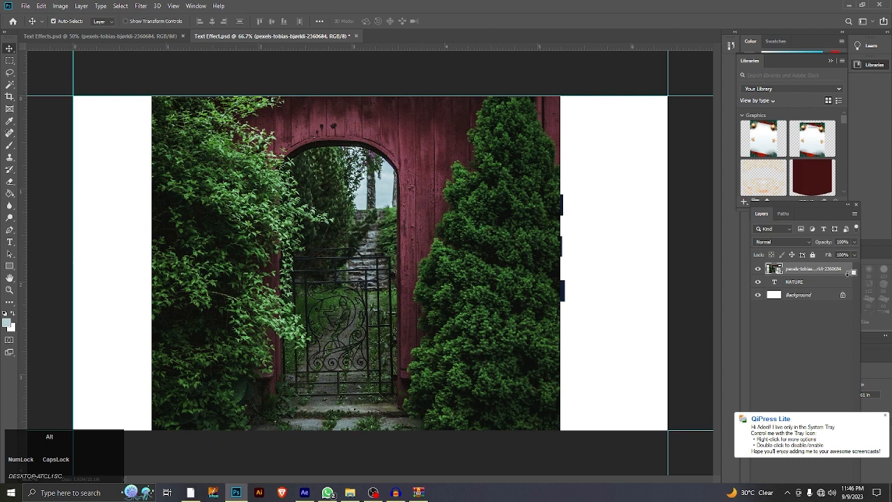
pyautogui.keyDown('alt'); pyautogui.click(774, 274); pyautogui.keyUp('alt')
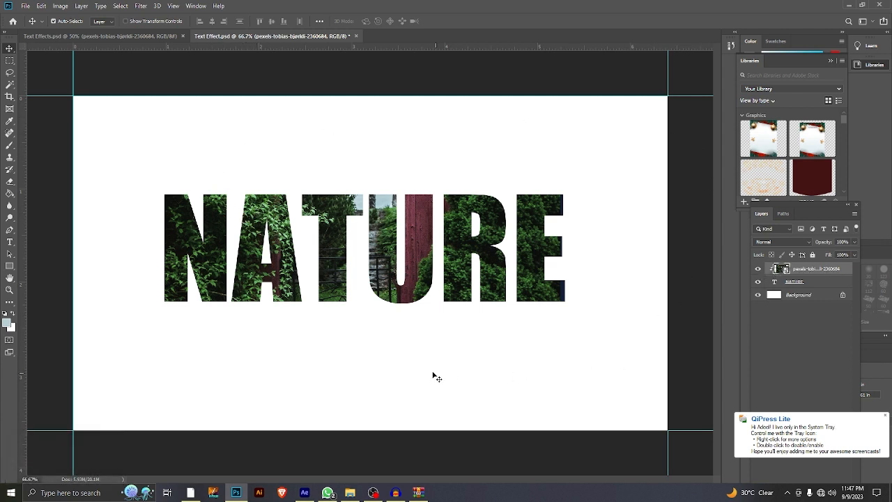
# Step: Check the finished Text Effects.psd design and confirm #b7d1d7 as the foreground color in the Text Effect.psd document
pyautogui.click(135, 36)
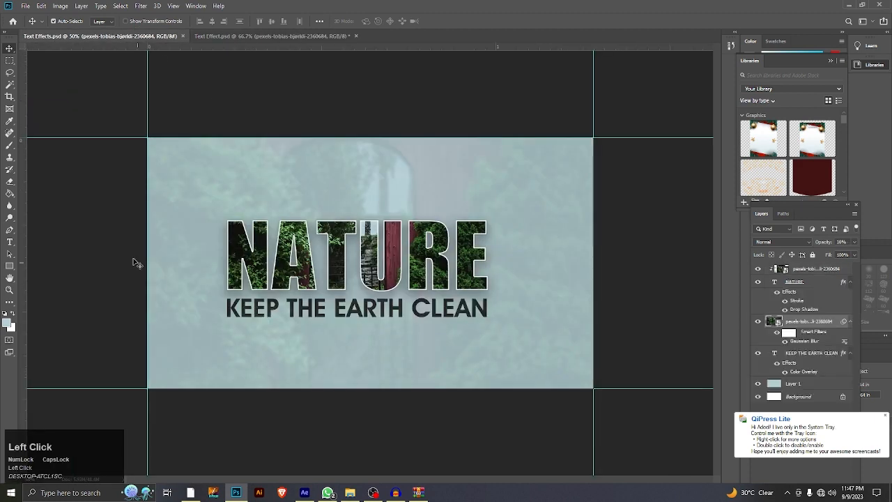
pyautogui.click(287, 36)
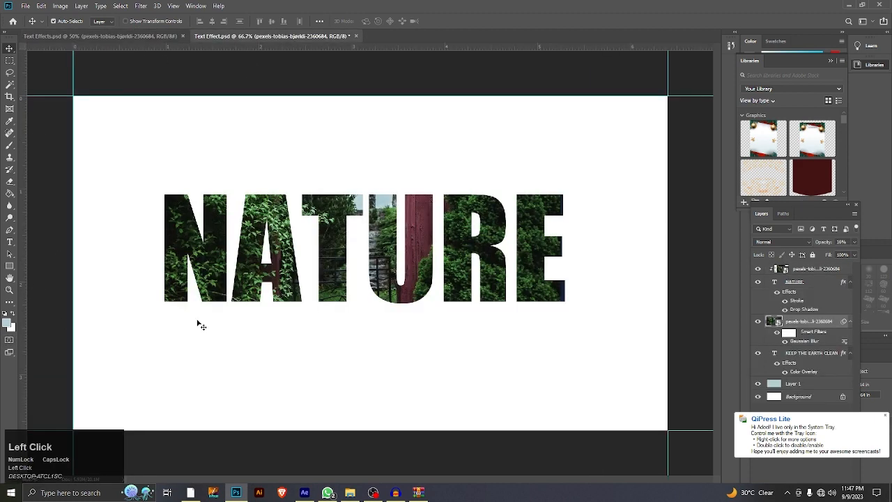
pyautogui.click(8, 324)
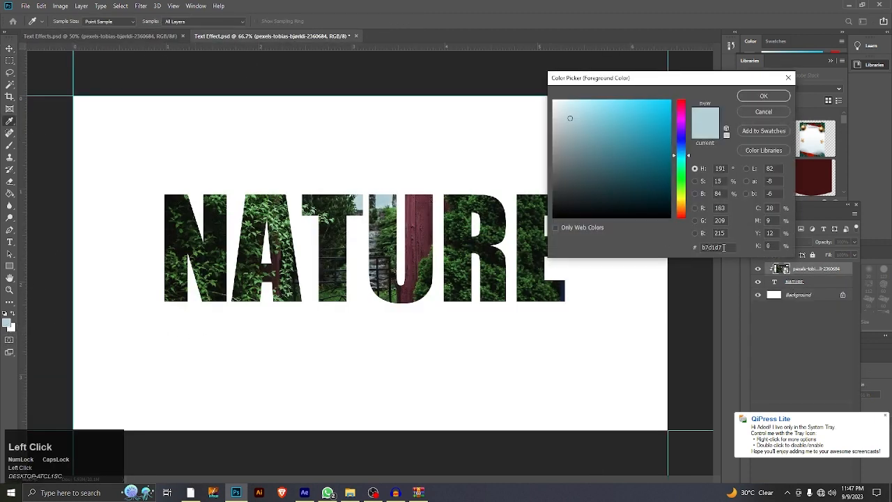
pyautogui.moveTo(723, 248); pyautogui.dragTo(716, 225)
pyautogui.click(763, 95)
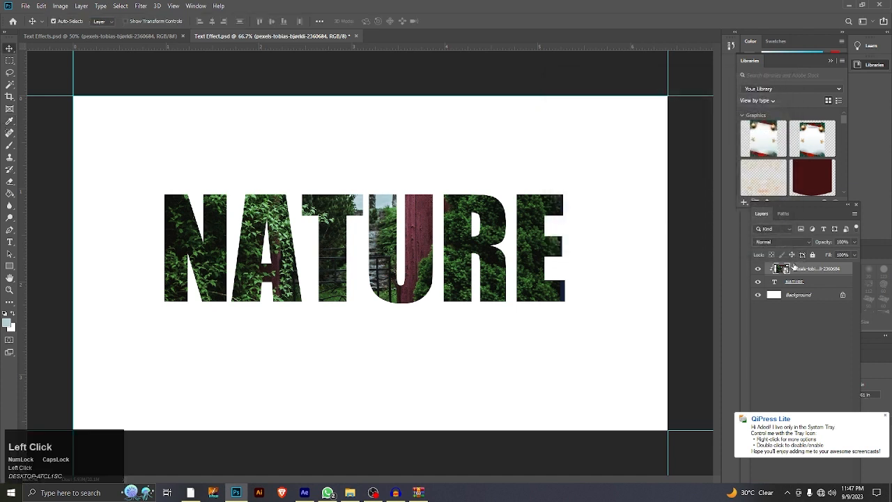
# Step: Add a layer beneath the NATURE text and draw a 1920 × 1080 px light blue rectangle on it, covering the whole canvas
pyautogui.click(10, 267)
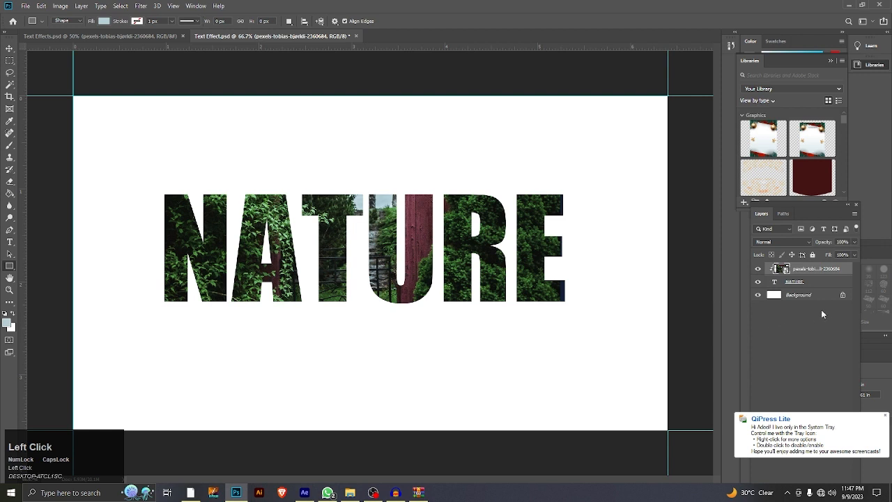
pyautogui.moveTo(808, 201); pyautogui.dragTo(751, 69)
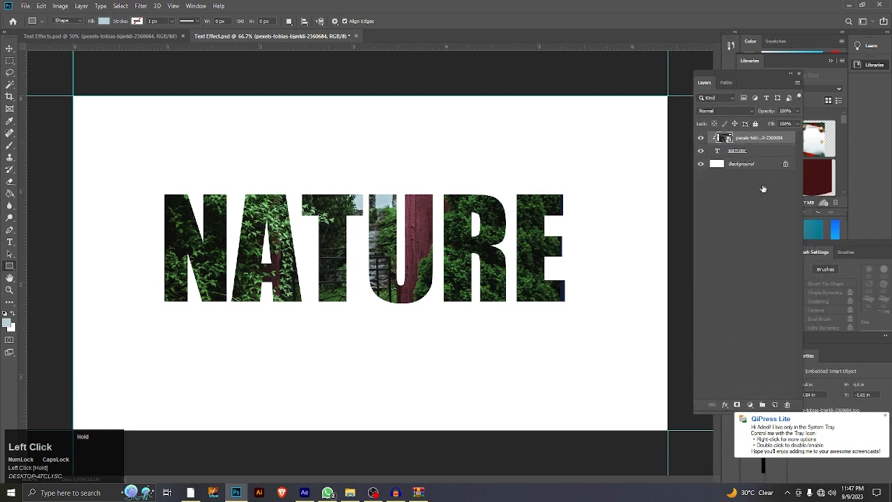
pyautogui.click(774, 404)
pyautogui.moveTo(765, 144); pyautogui.dragTo(761, 171)
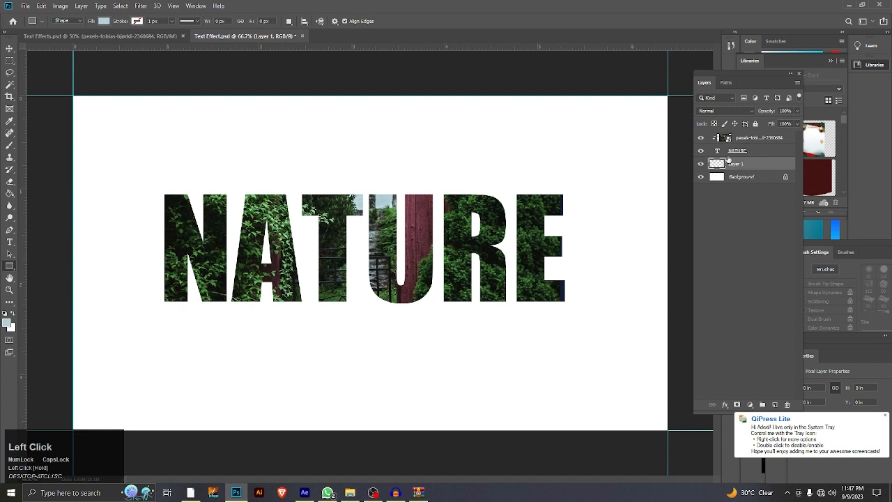
pyautogui.moveTo(73, 96); pyautogui.dragTo(667, 430)
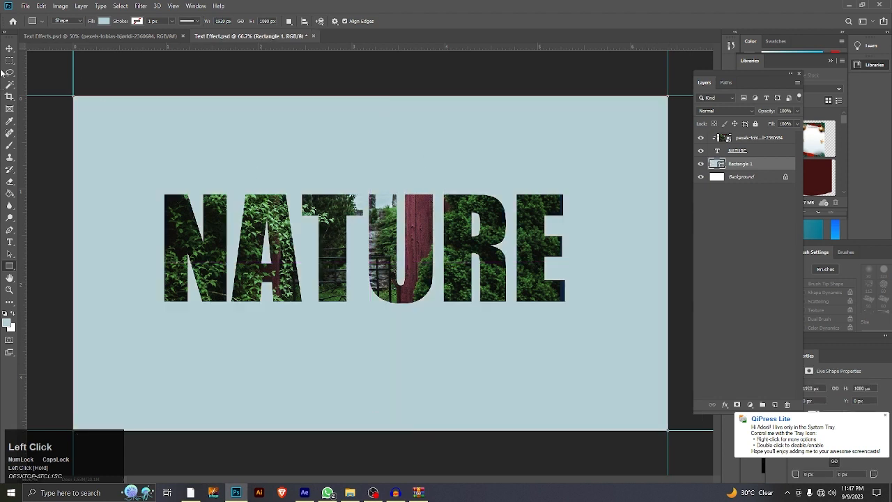
pyautogui.click(9, 48)
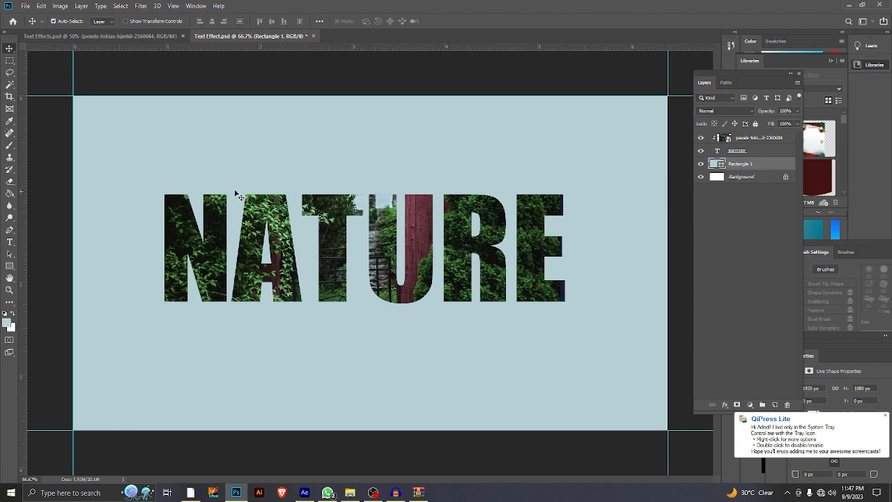
# Step: Compare with the finished design and add a white inside stroke of 6 px to the NATURE text layer
pyautogui.click(123, 37)
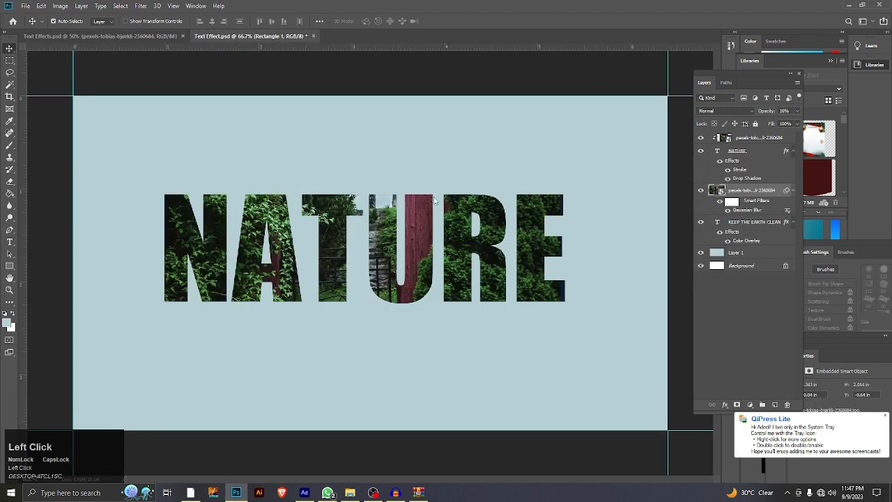
pyautogui.click(253, 37)
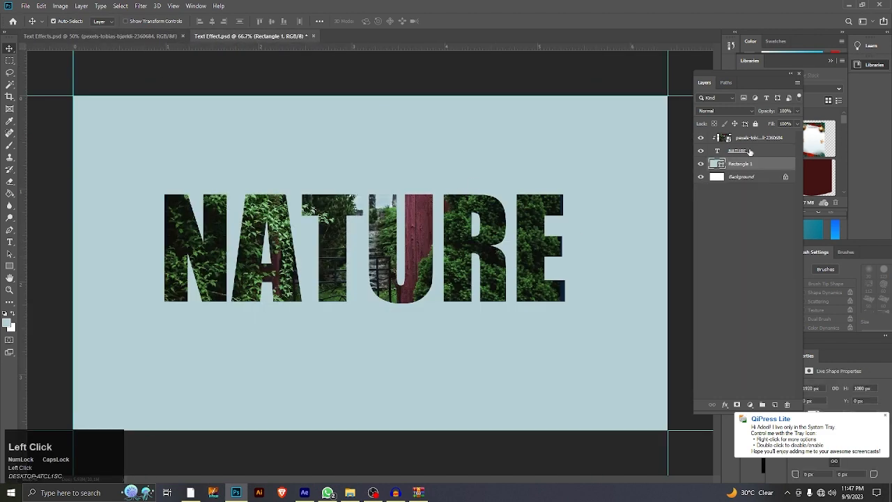
pyautogui.click(750, 151)
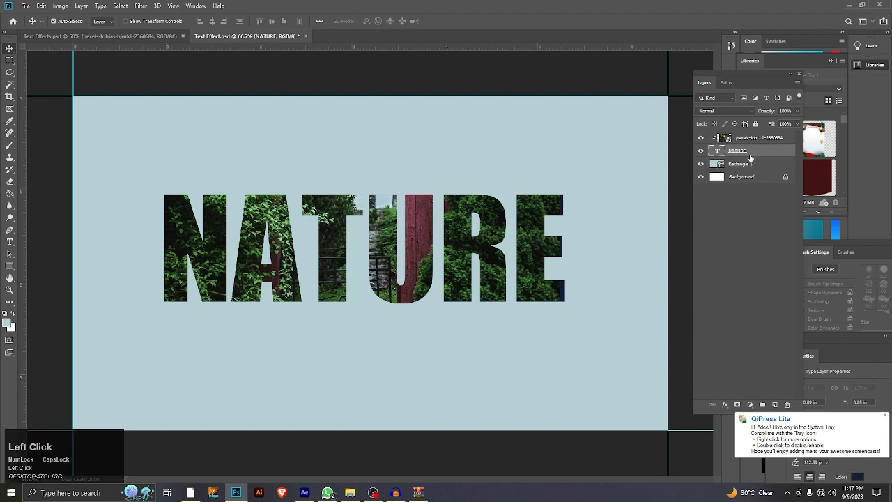
pyautogui.rightClick(750, 160)
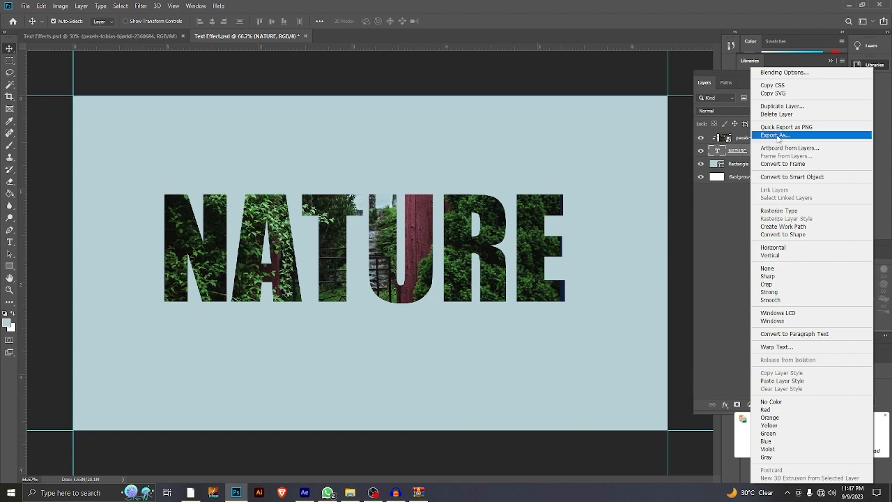
pyautogui.click(786, 73)
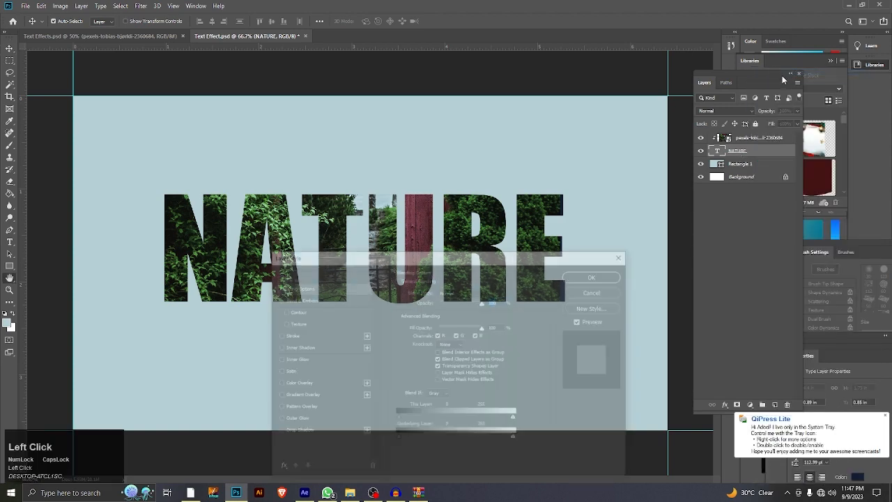
pyautogui.moveTo(341, 259); pyautogui.dragTo(660, 135)
pyautogui.click(609, 213)
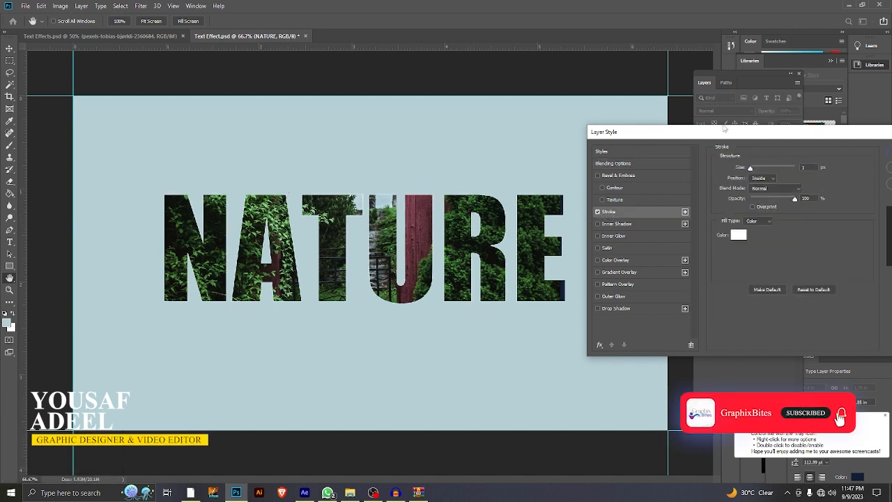
pyautogui.moveTo(704, 133); pyautogui.dragTo(696, 134)
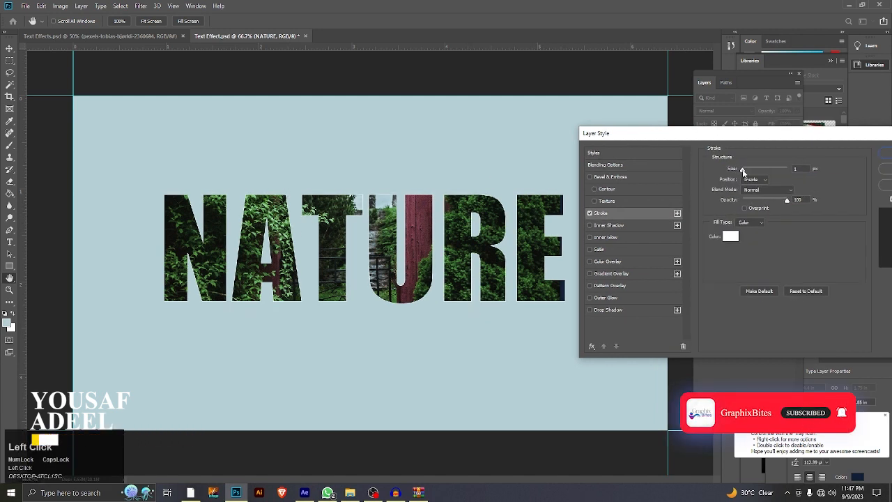
pyautogui.moveTo(741, 170); pyautogui.dragTo(746, 171)
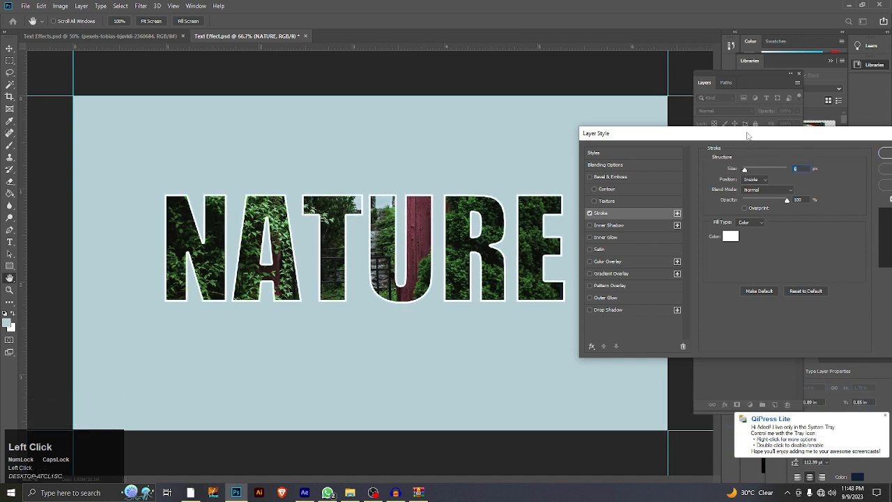
pyautogui.moveTo(747, 135); pyautogui.dragTo(734, 131)
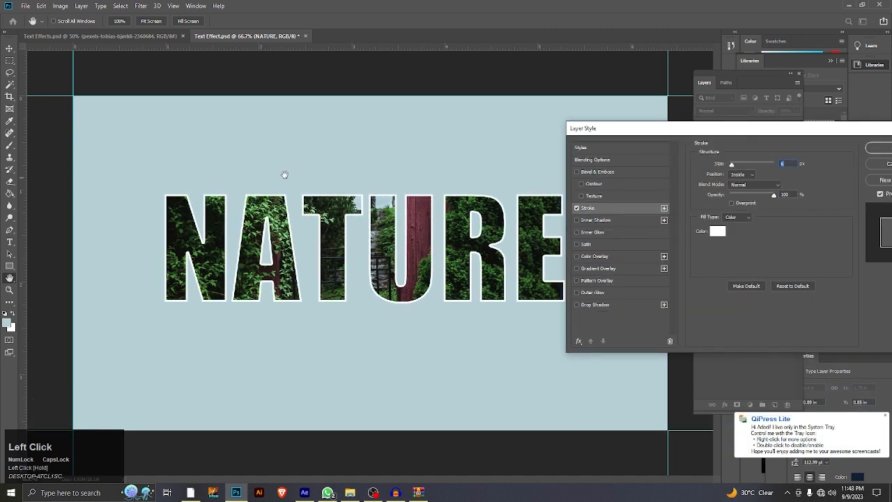
# Step: Enable a drop shadow on the NATURE text and set its stroke size to 5 px
pyautogui.click(577, 305)
pyautogui.moveTo(657, 132); pyautogui.dragTo(635, 134)
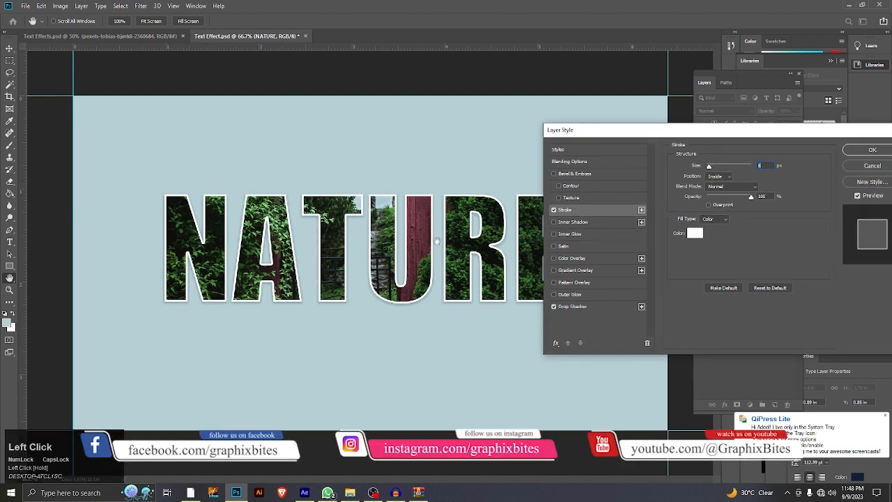
pyautogui.click(709, 167)
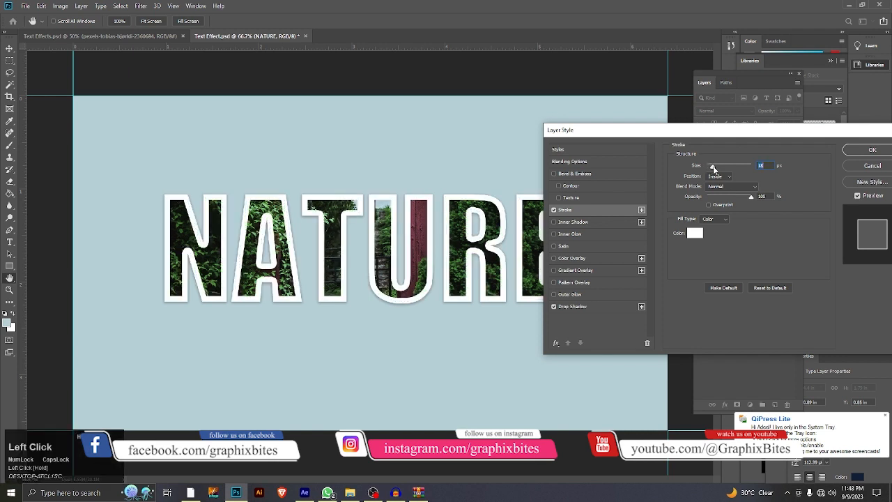
pyautogui.moveTo(713, 169); pyautogui.dragTo(710, 168)
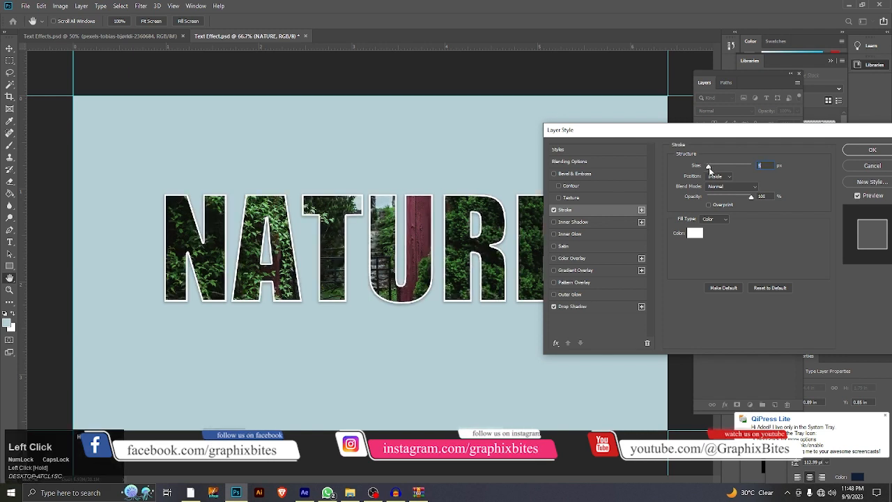
# Step: Set the NATURE text's drop shadow to 25% opacity and 38 px size, and apply the layer style
pyautogui.click(578, 307)
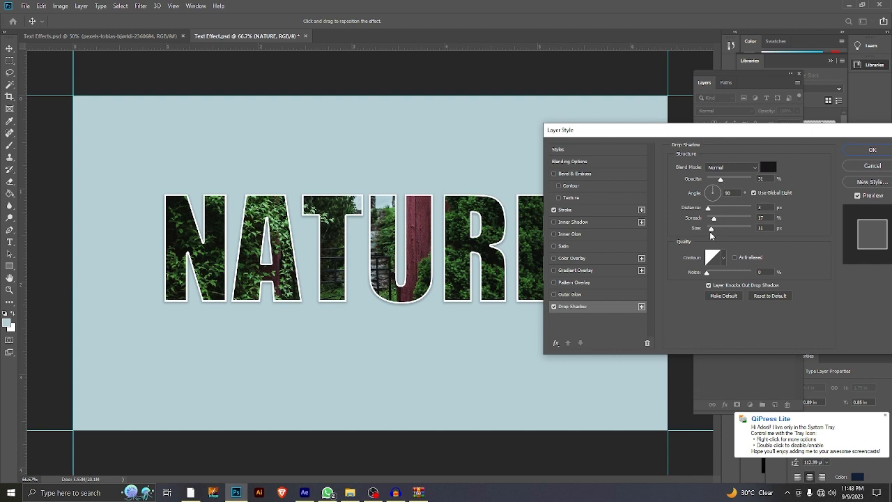
pyautogui.moveTo(710, 230); pyautogui.dragTo(716, 230)
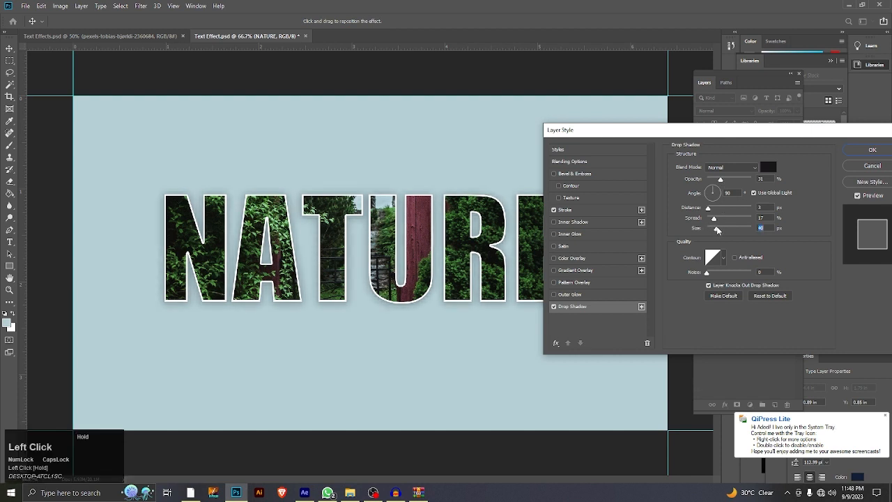
pyautogui.moveTo(720, 179)
pyautogui.mouseDown()
pyautogui.moveTo(753, 182)
pyautogui.moveTo(719, 187)
pyautogui.mouseUp()
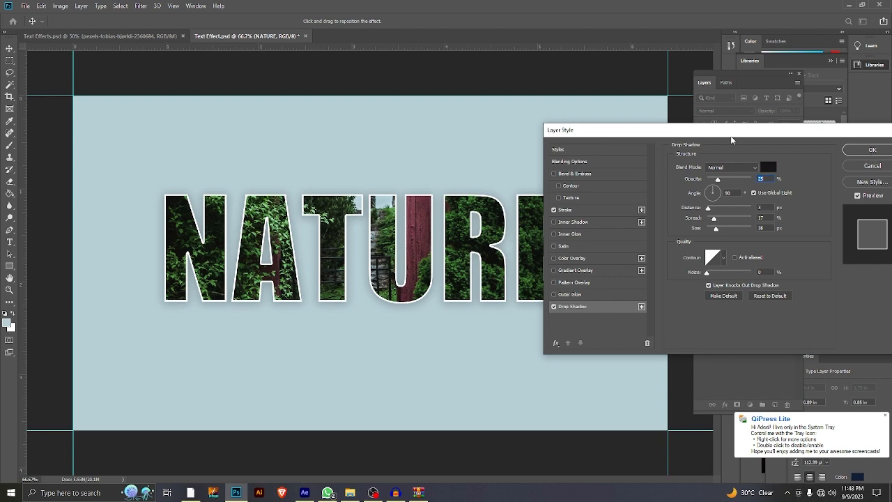
pyautogui.moveTo(730, 141); pyautogui.dragTo(657, 145)
pyautogui.click(798, 159)
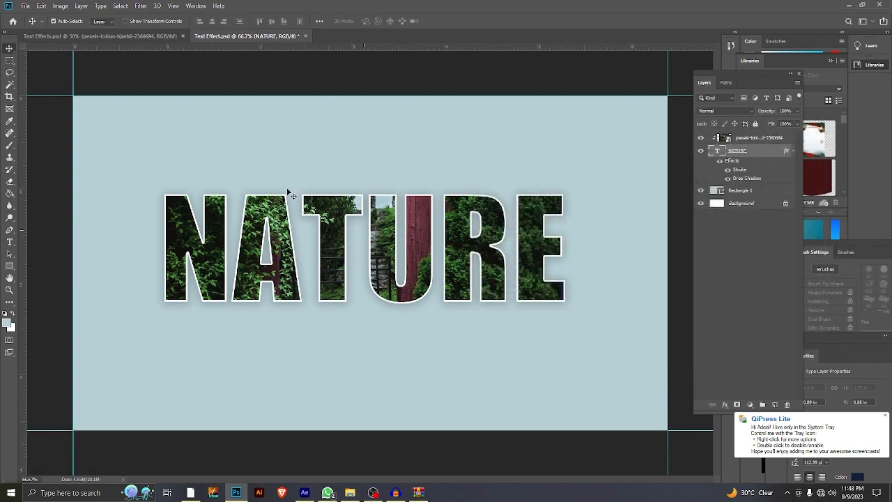
pyautogui.click(124, 37)
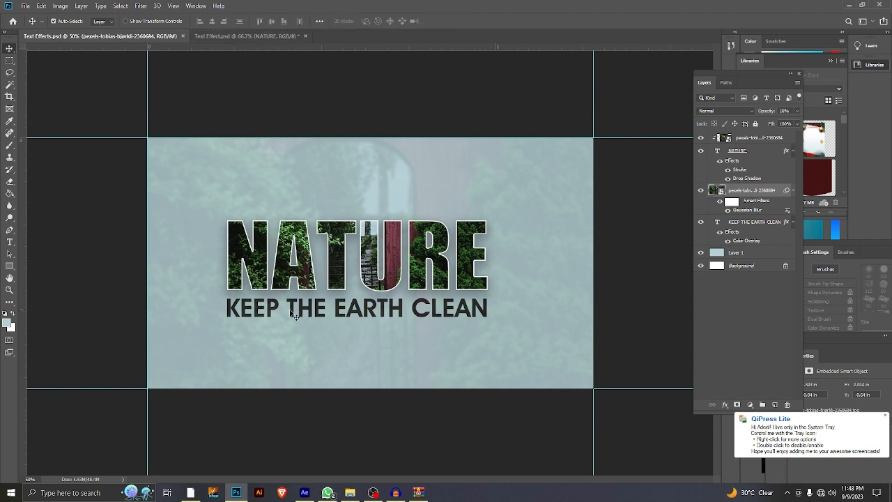
pyautogui.click(243, 39)
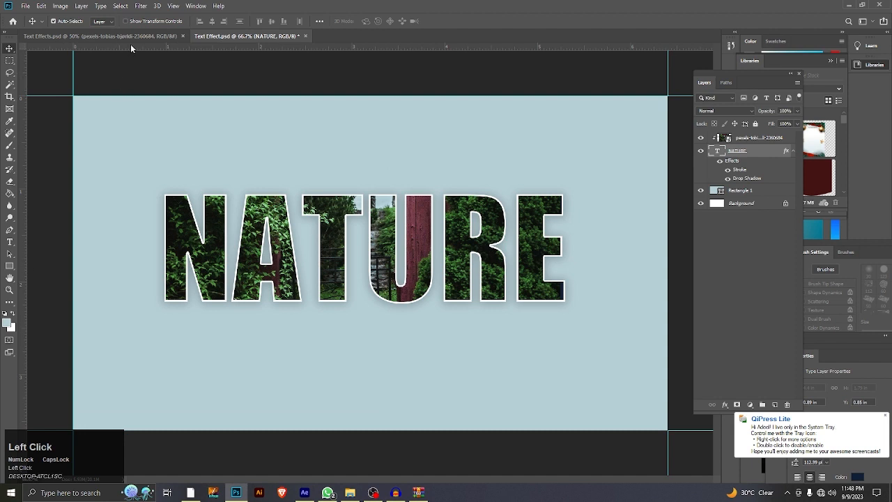
pyautogui.click(9, 242)
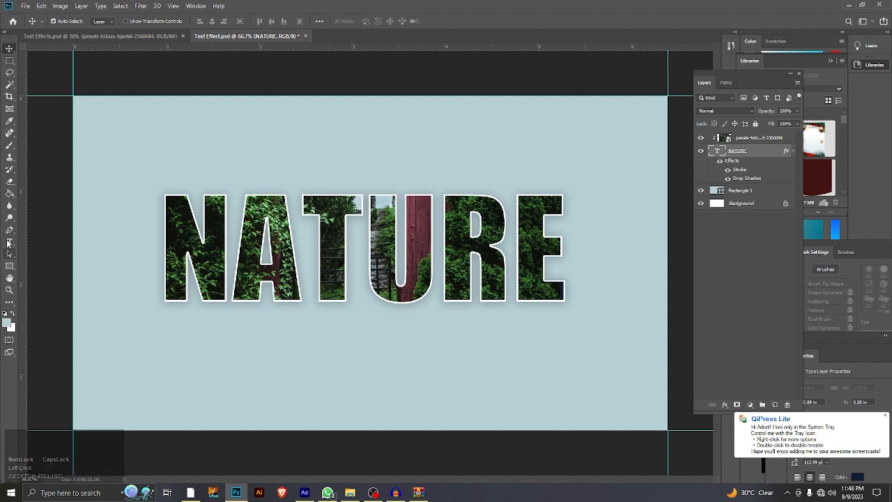
pyautogui.click(224, 341)
pyautogui.click(444, 21)
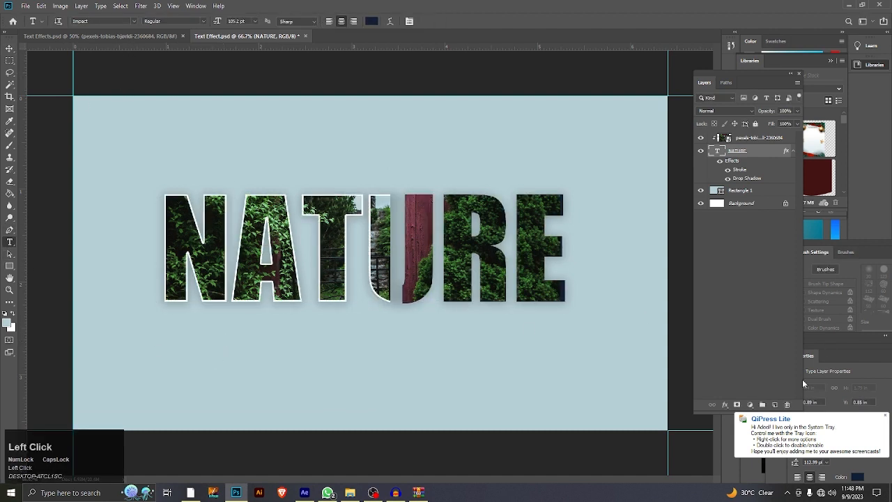
# Step: Insert a new text layer below the word NATURE and move it beneath the NATURE layer, outside the clipping group
pyautogui.click(774, 404)
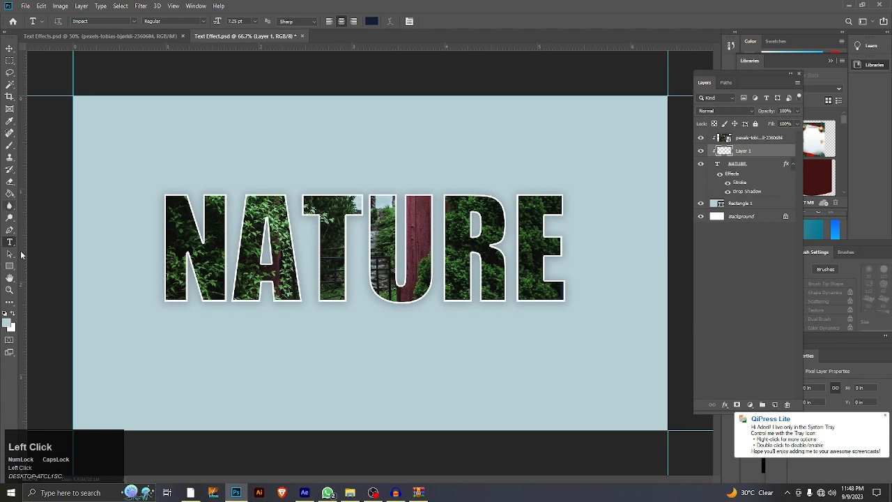
pyautogui.click(189, 376)
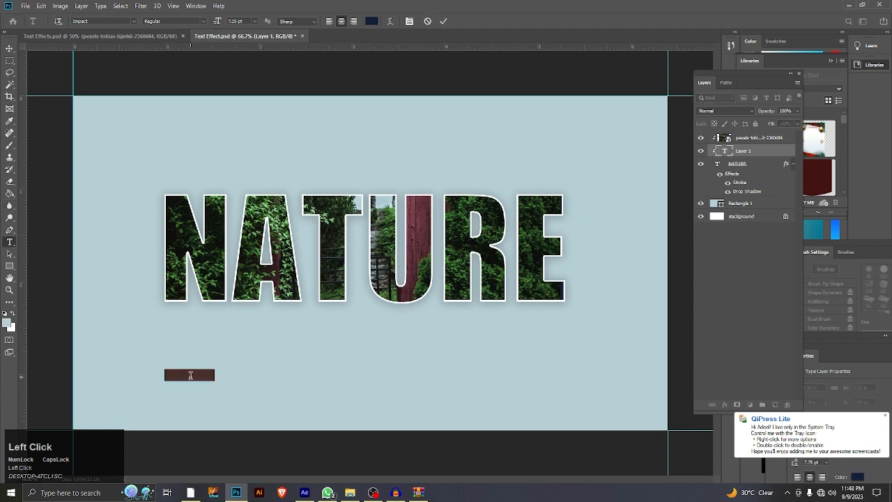
pyautogui.press('capslock')
pyautogui.write('k')
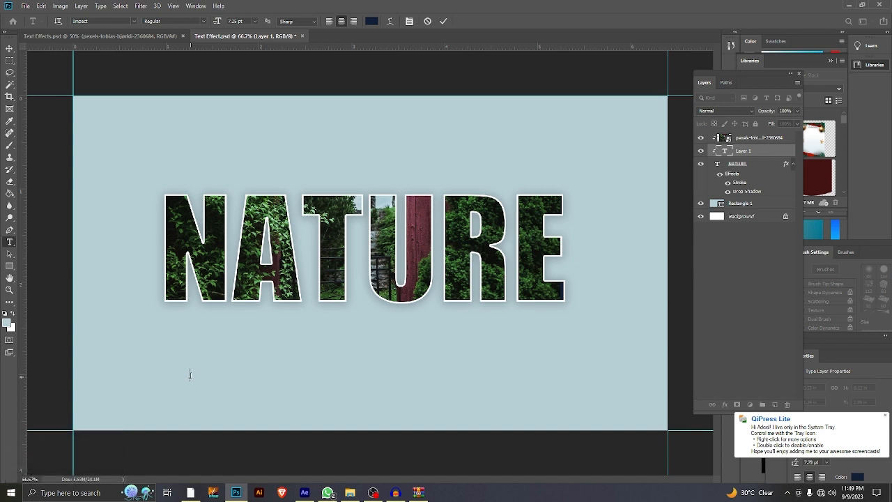
pyautogui.click(10, 48)
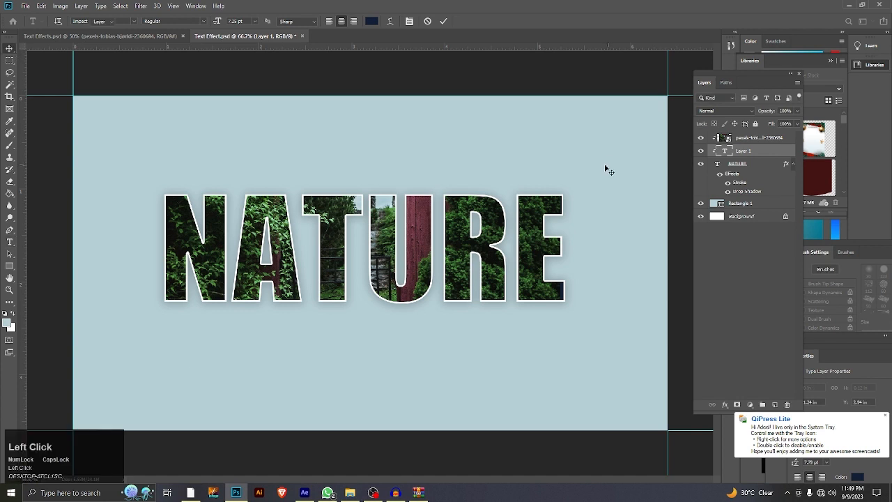
pyautogui.moveTo(745, 152); pyautogui.dragTo(748, 190)
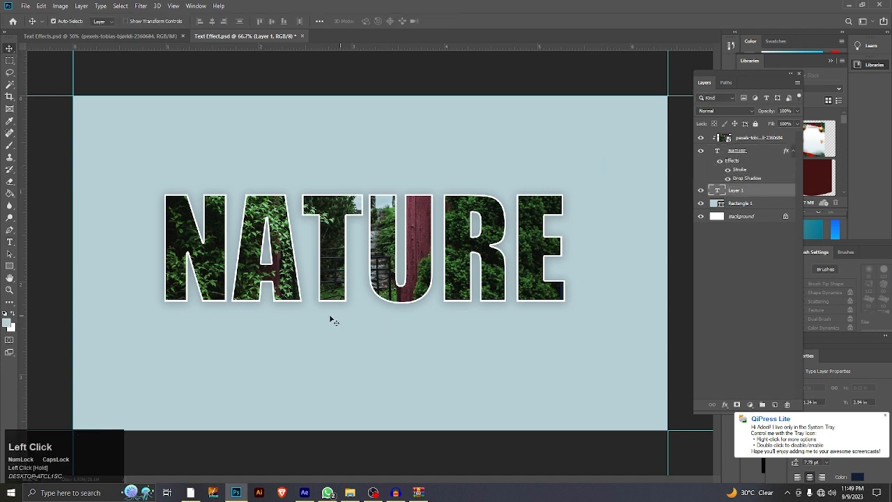
# Step: Add the text KEEP THE EARTH CLEAN as a new layer below the word NATURE
pyautogui.click(10, 242)
pyautogui.click(215, 359)
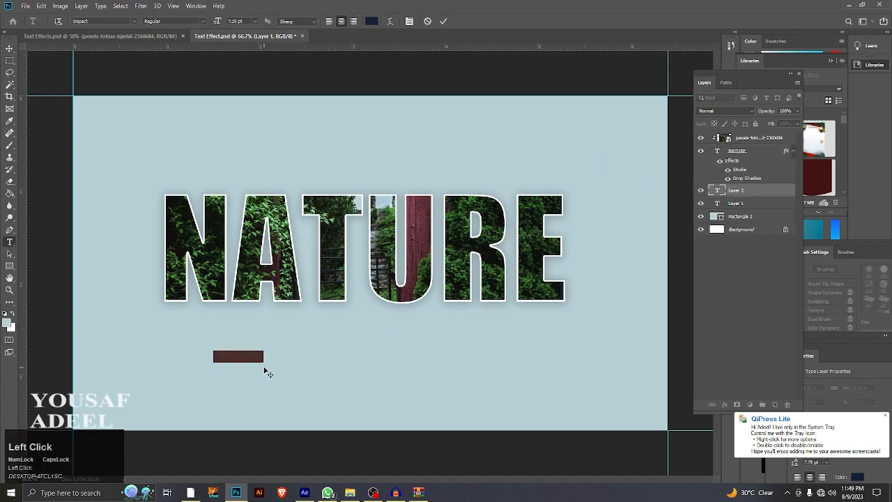
pyautogui.press('capslock')
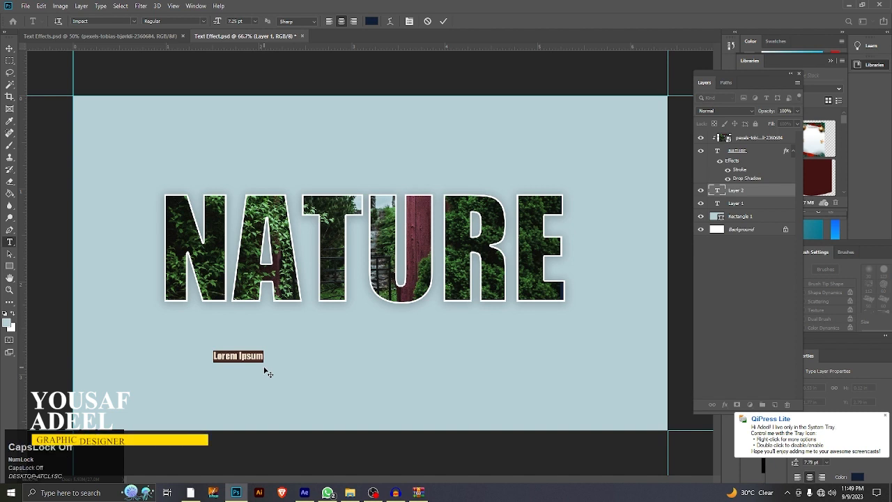
pyautogui.press('capslock')
pyautogui.write('KEEP')
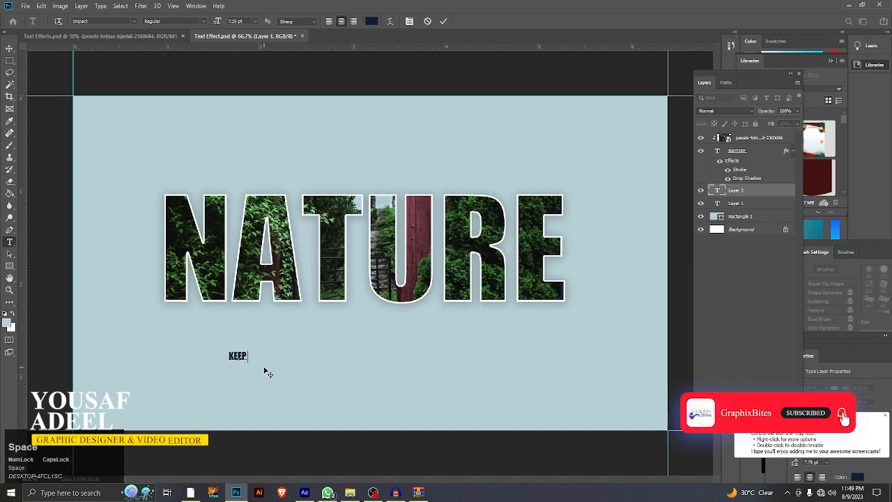
pyautogui.write(' THE EA')
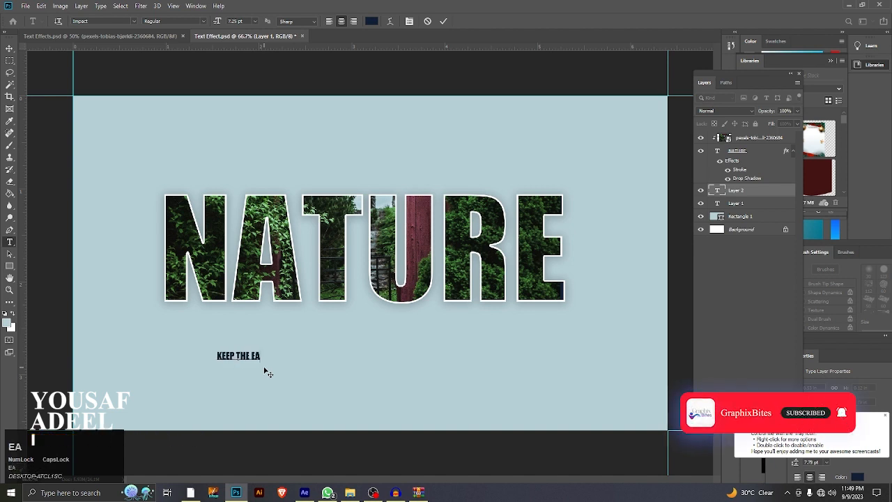
pyautogui.write('RTH C')
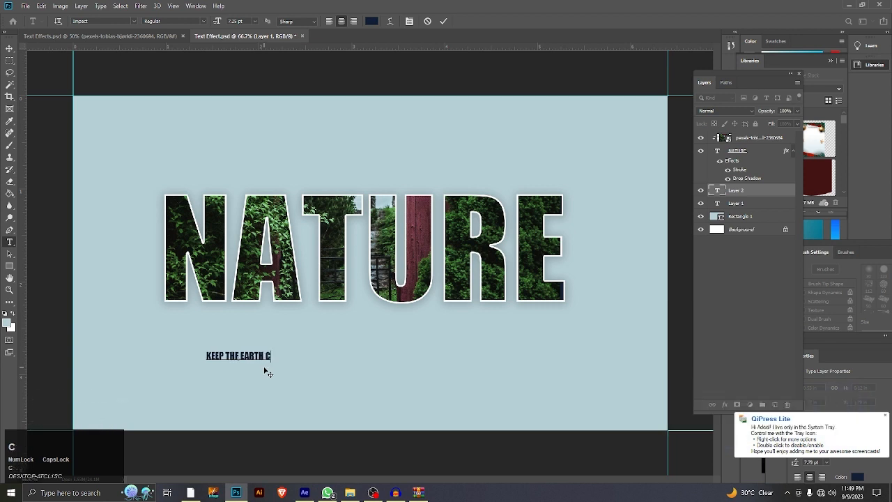
pyautogui.write('LEAN')
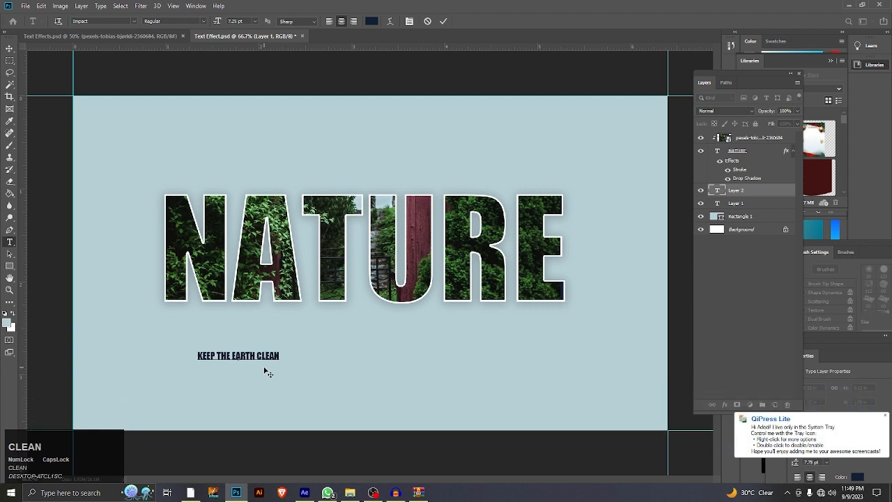
pyautogui.press('BackSpace')
pyautogui.write('N')
pyautogui.click(443, 21)
# Step: Set the tagline's font to AvantGarde Bk BT Demi
pyautogui.moveTo(732, 75); pyautogui.dragTo(660, 287)
pyautogui.moveTo(844, 349); pyautogui.dragTo(836, 395)
pyautogui.moveTo(811, 333); pyautogui.dragTo(748, 89)
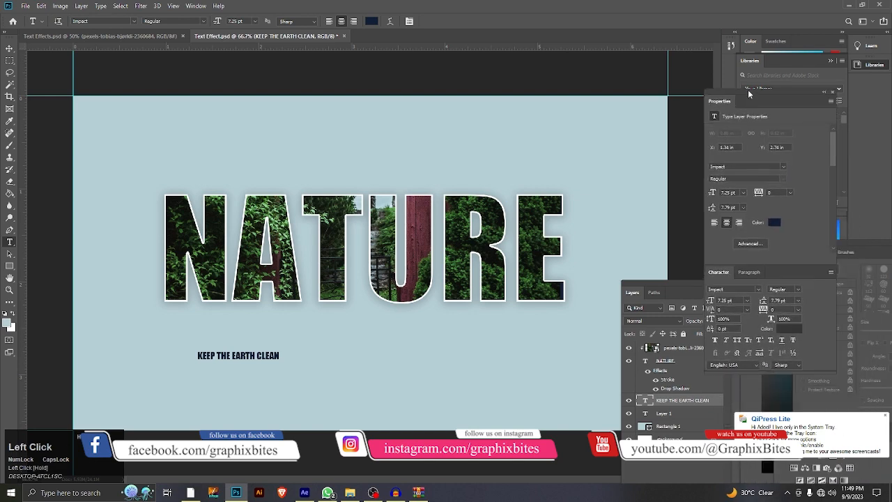
pyautogui.write('AVA')
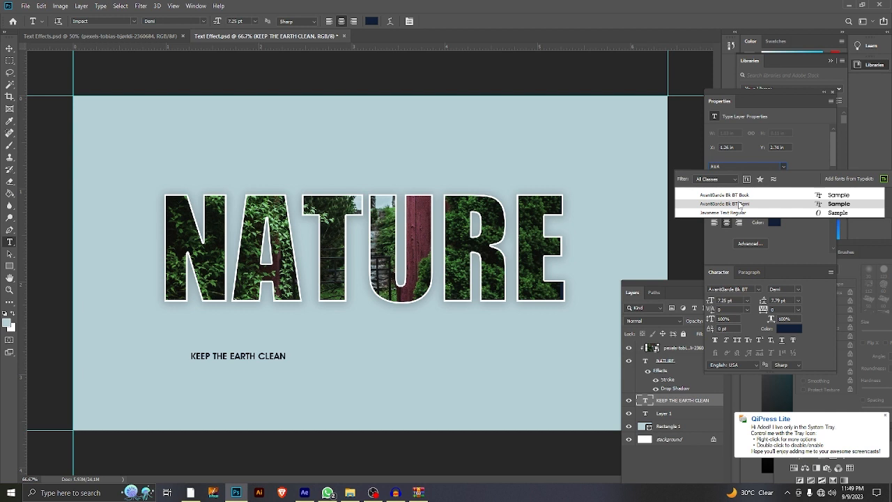
pyautogui.click(739, 204)
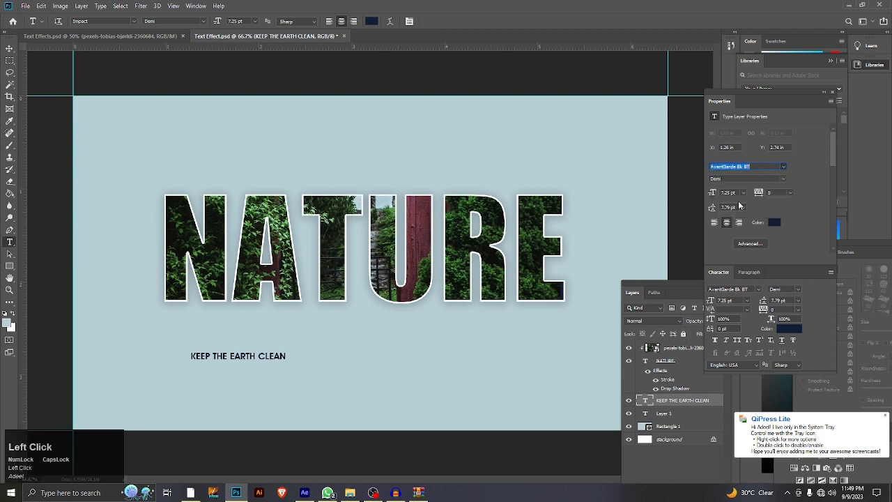
# Step: Scale the tagline up to about 30.37 pt so it spans the width of NATURE, and position it directly beneath that word
pyautogui.hotkey('ctrl', 't')
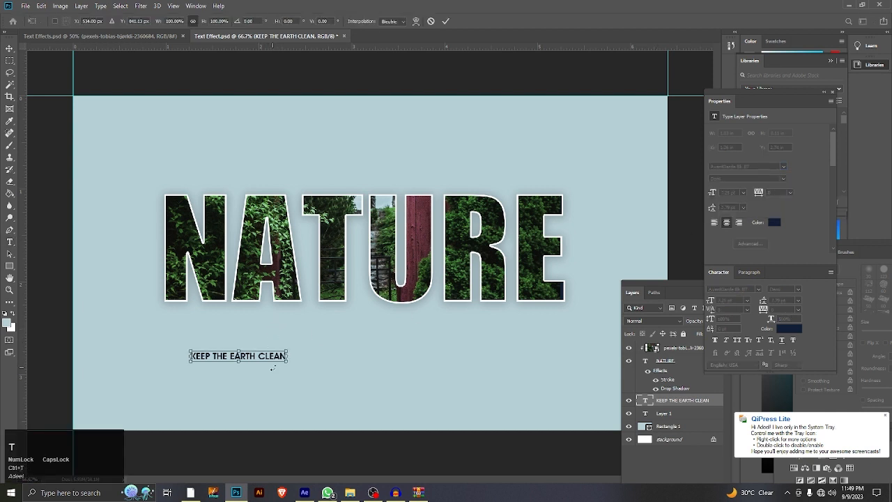
pyautogui.moveTo(285, 362); pyautogui.dragTo(496, 419)
pyautogui.moveTo(392, 370); pyautogui.dragTo(372, 341)
pyautogui.moveTo(474, 352); pyautogui.dragTo(562, 375)
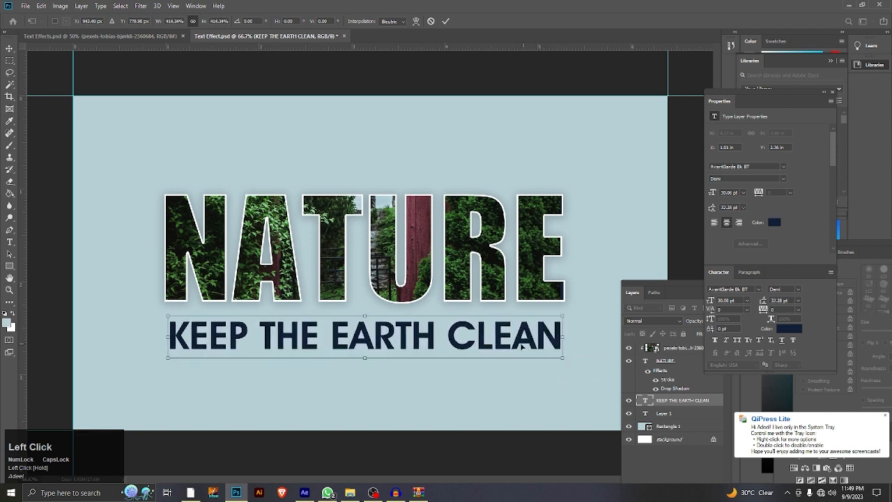
pyautogui.moveTo(522, 347); pyautogui.dragTo(566, 350)
pyautogui.click(447, 23)
# Step: Compare the tagline with the one in the finished Text Effects.psd design
pyautogui.click(112, 34)
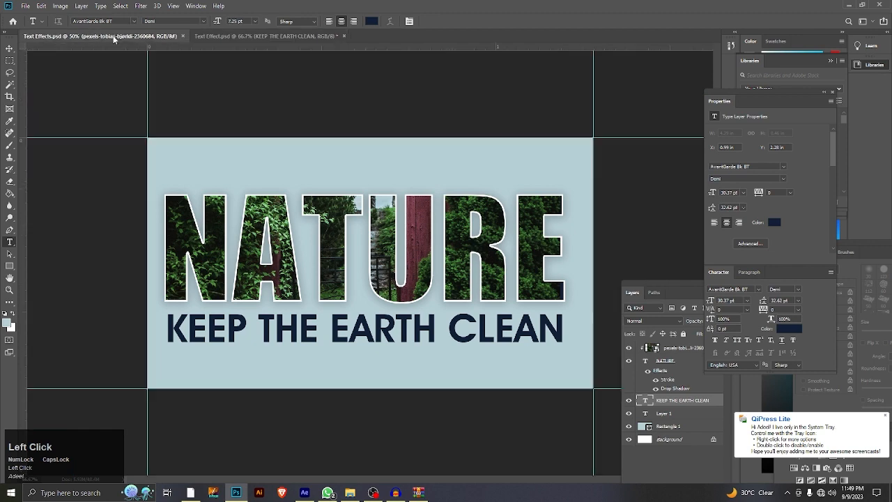
pyautogui.click(259, 36)
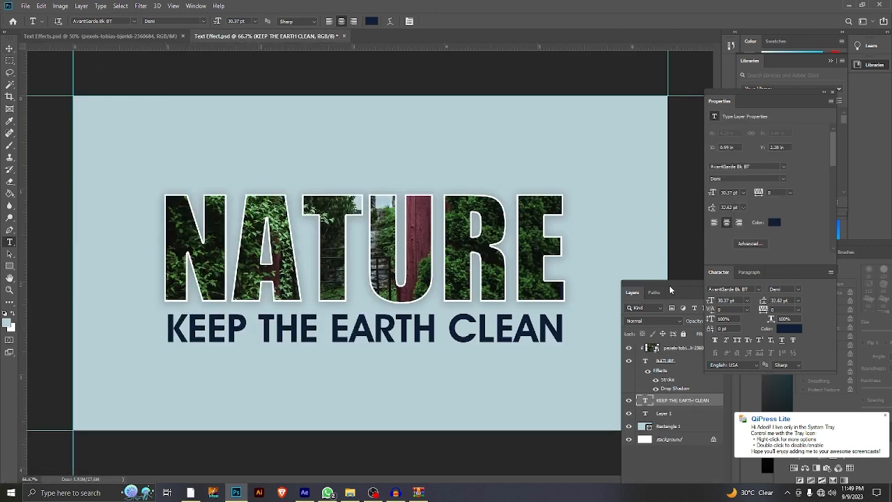
pyautogui.moveTo(669, 285); pyautogui.dragTo(666, 223)
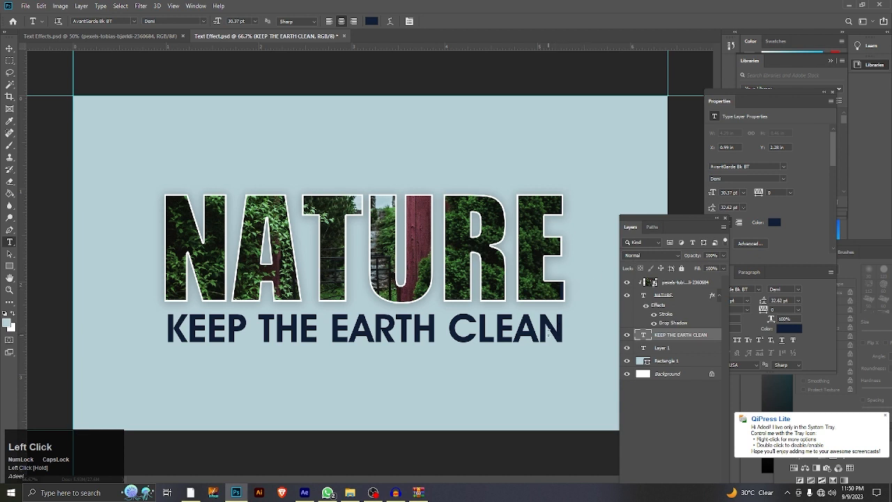
# Step: Try to recolor the tagline text with the dark grey sampled from outside the canvas, and undo the color change
pyautogui.moveTo(563, 333); pyautogui.dragTo(166, 330)
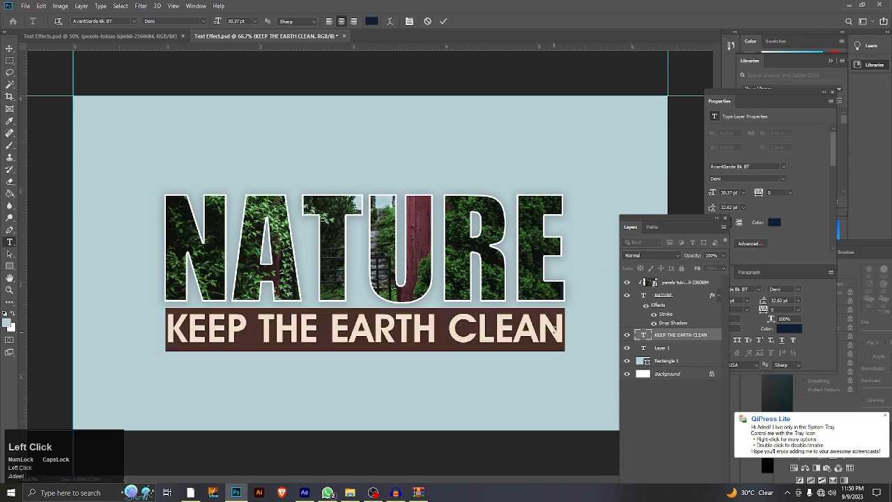
pyautogui.click(369, 21)
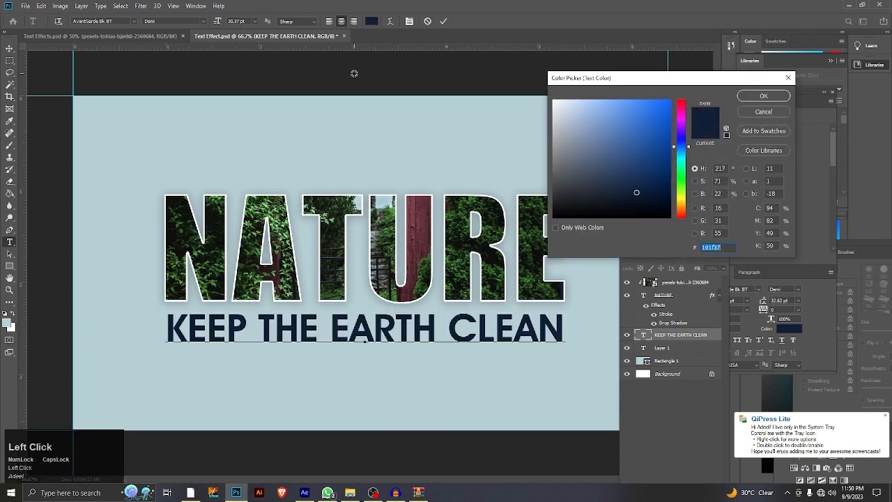
pyautogui.click(354, 73)
pyautogui.click(762, 95)
pyautogui.click(444, 21)
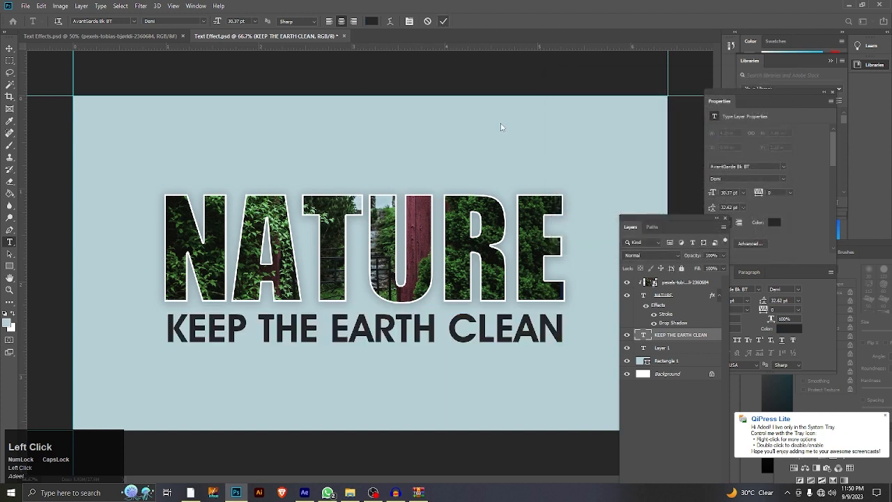
pyautogui.hotkey('ctrl', 'z')
# Step: Apply a dark grey Color Overlay at 100% opacity to the KEEP THE EARTH CLEAN layer
pyautogui.rightClick(698, 337)
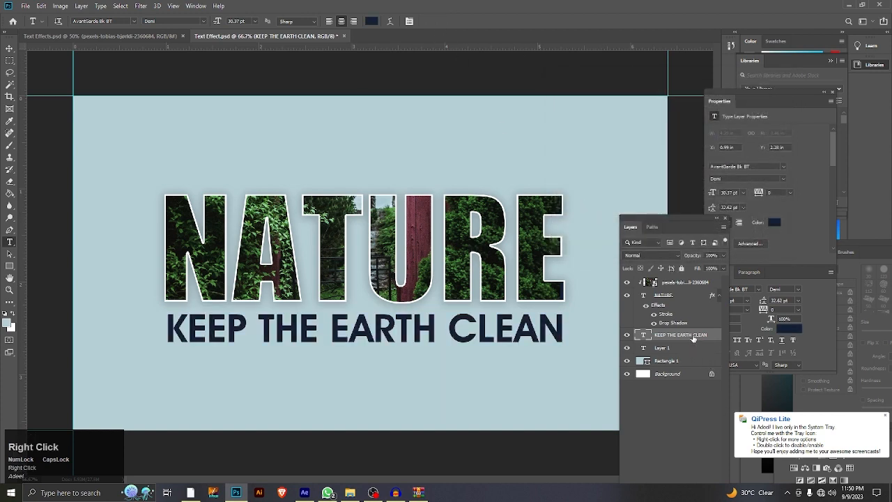
pyautogui.click(733, 72)
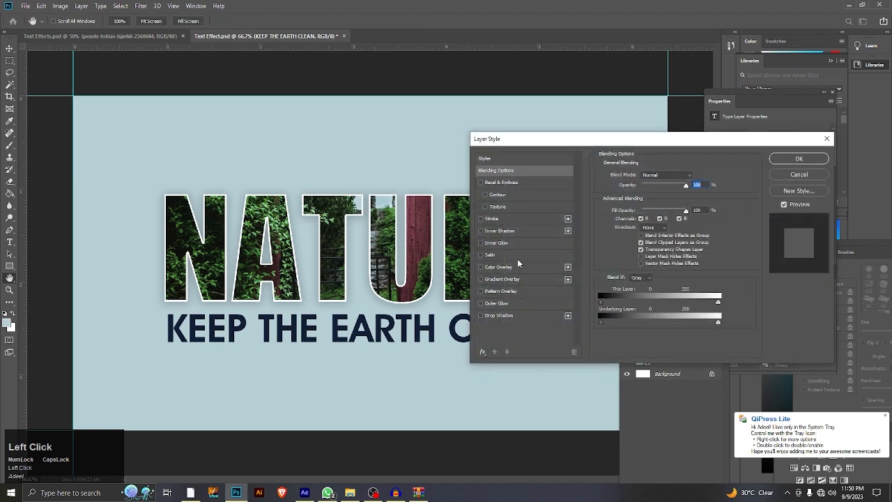
pyautogui.click(499, 267)
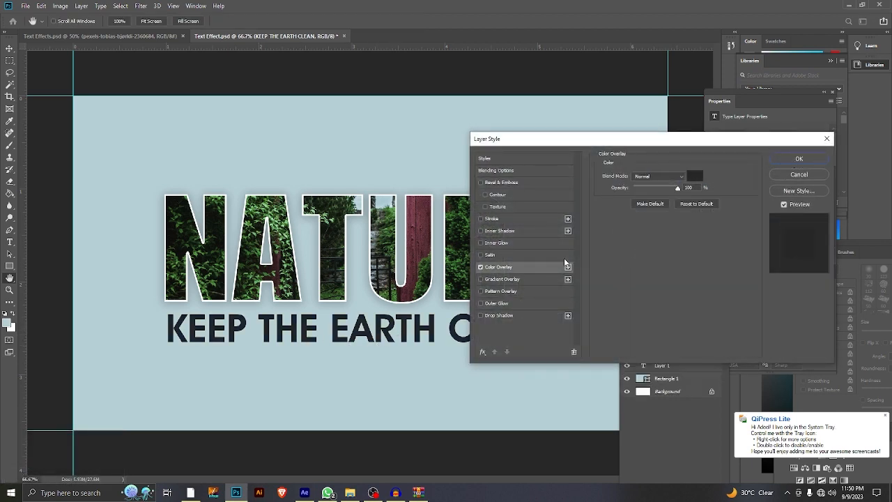
pyautogui.click(786, 158)
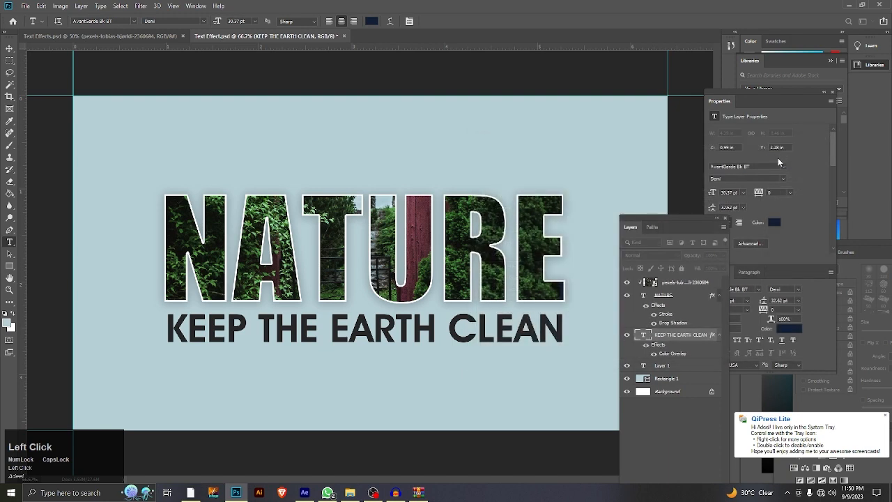
# Step: Nudge the tagline slightly up toward NATURE and compare it with the finished design
pyautogui.click(8, 48)
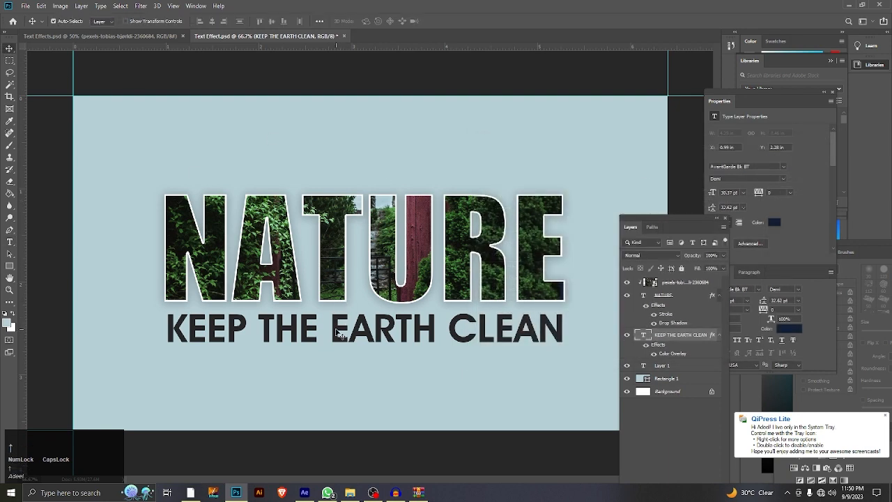
pyautogui.press('Up')
pyautogui.press('Up')
pyautogui.click(152, 36)
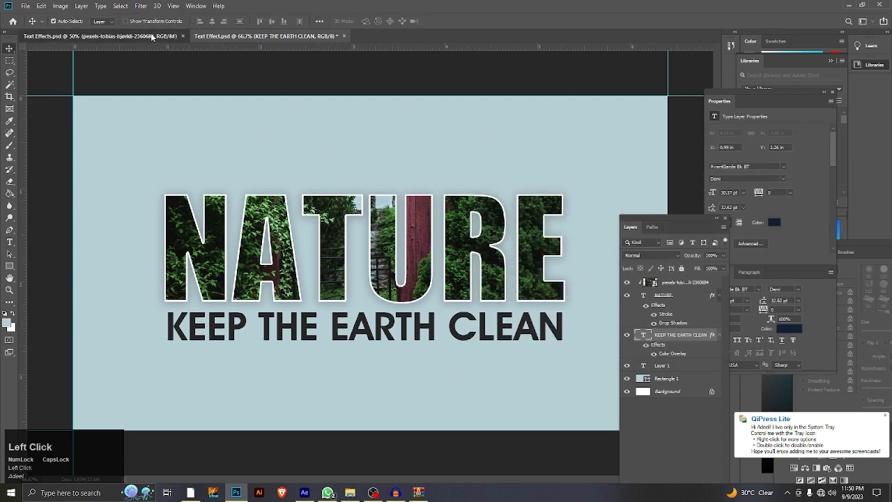
pyautogui.click(282, 36)
# Step: Place the garden photo from the Data Files folder onto the canvas as a new layer
pyautogui.moveTo(655, 222); pyautogui.dragTo(832, 214)
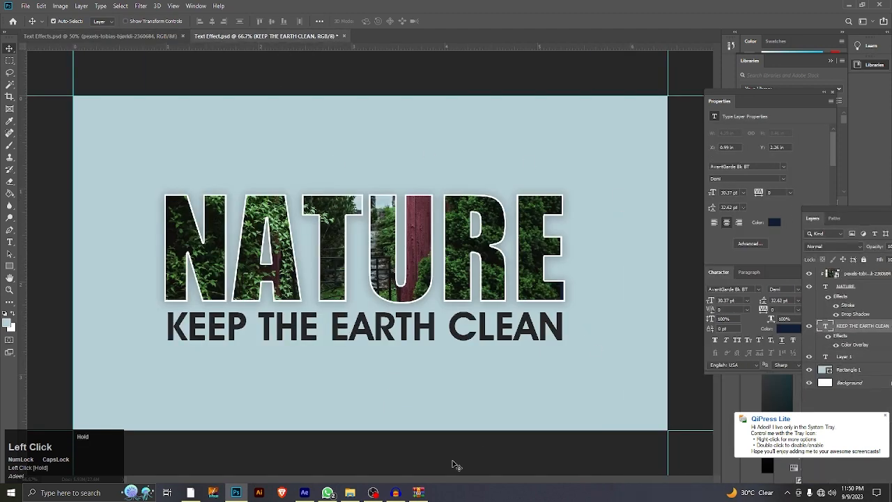
pyautogui.click(349, 491)
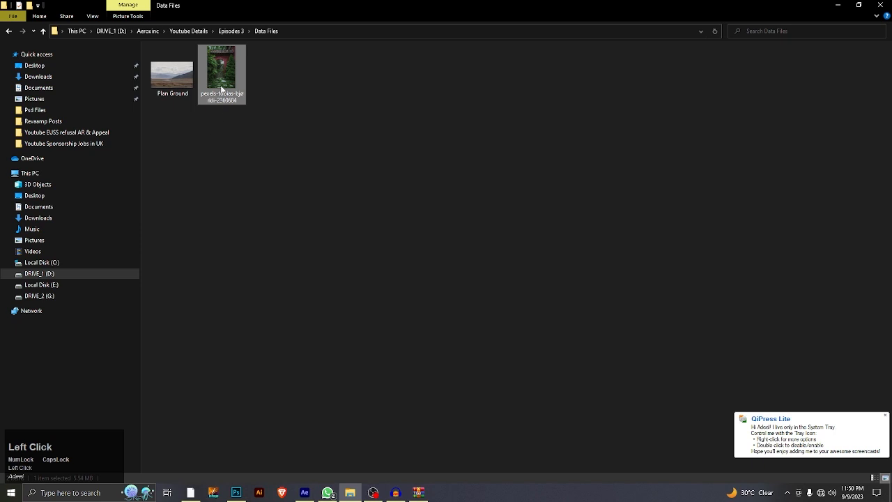
pyautogui.moveTo(222, 89); pyautogui.dragTo(361, 166)
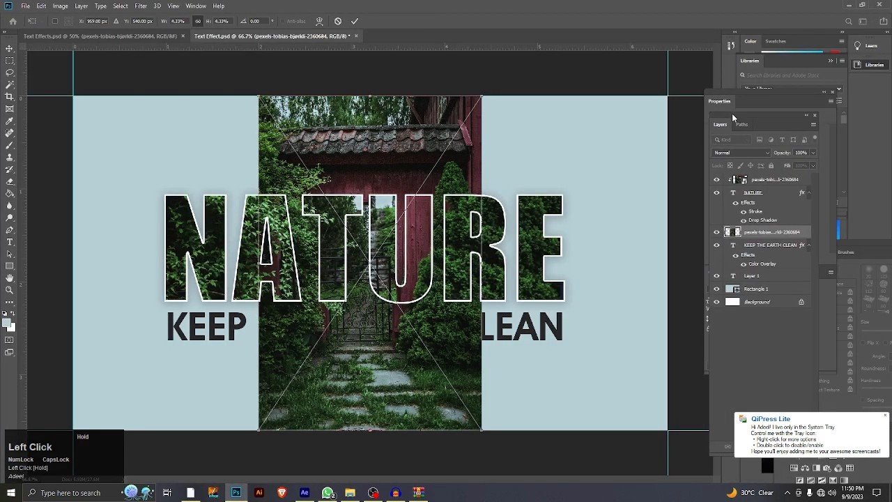
# Step: Try to move the placed photo beneath the light blue rectangle and scale it to the canvas width, and undo this
pyautogui.moveTo(760, 234); pyautogui.dragTo(759, 287)
pyautogui.hotkey('ctrl', 't')
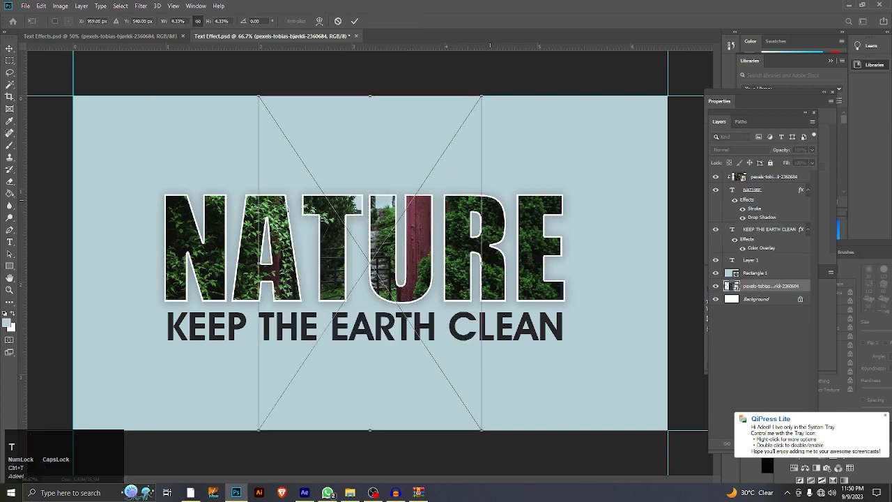
pyautogui.moveTo(257, 268); pyautogui.dragTo(72, 262)
pyautogui.moveTo(480, 262); pyautogui.dragTo(668, 276)
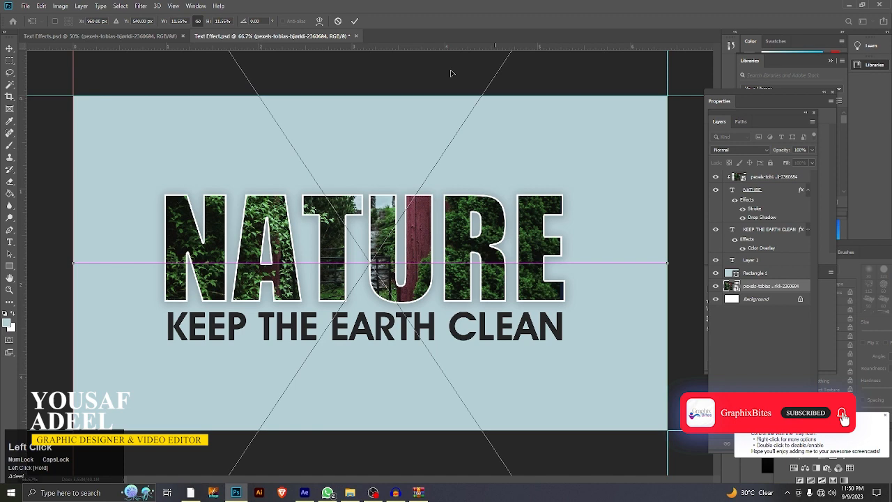
pyautogui.click(354, 20)
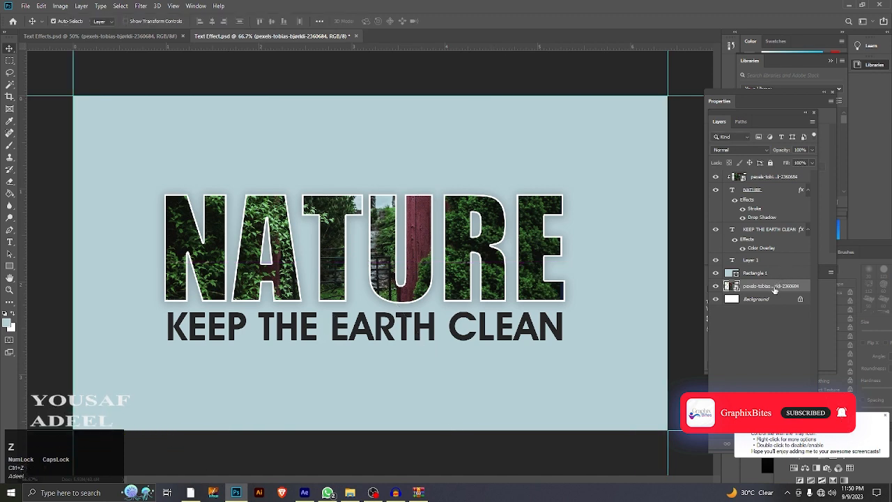
pyautogui.hotkey('ctrl', 'z')
# Step: Scale the placed garden photo to span the full canvas width and move its layer beneath Rectangle 1
pyautogui.click(439, 151)
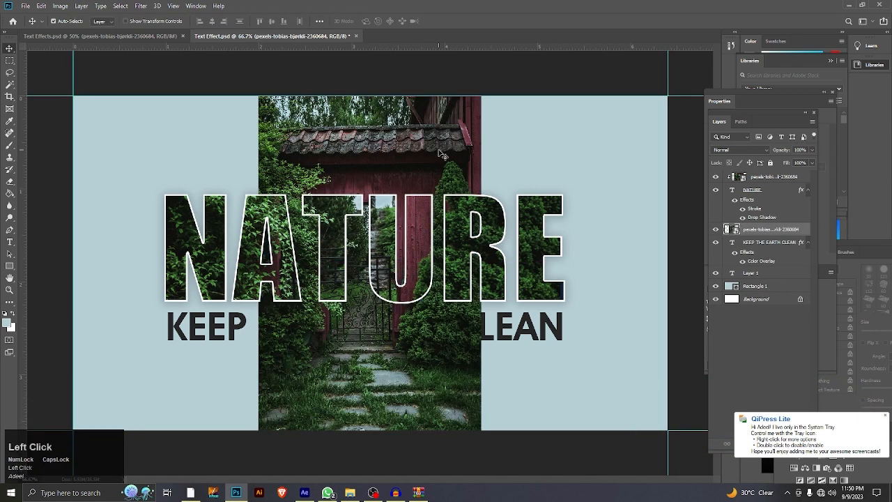
pyautogui.hotkey('ctrl', 't')
pyautogui.moveTo(256, 267); pyautogui.dragTo(73, 269)
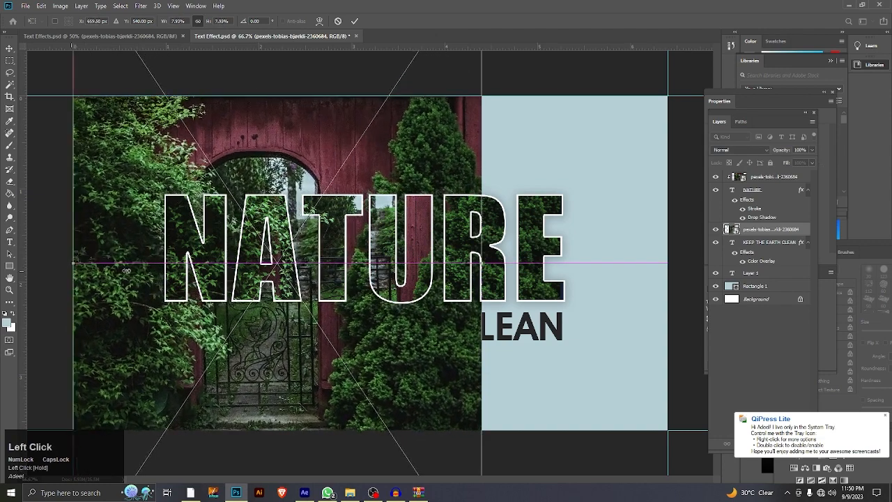
pyautogui.moveTo(482, 265); pyautogui.dragTo(667, 273)
pyautogui.click(779, 231)
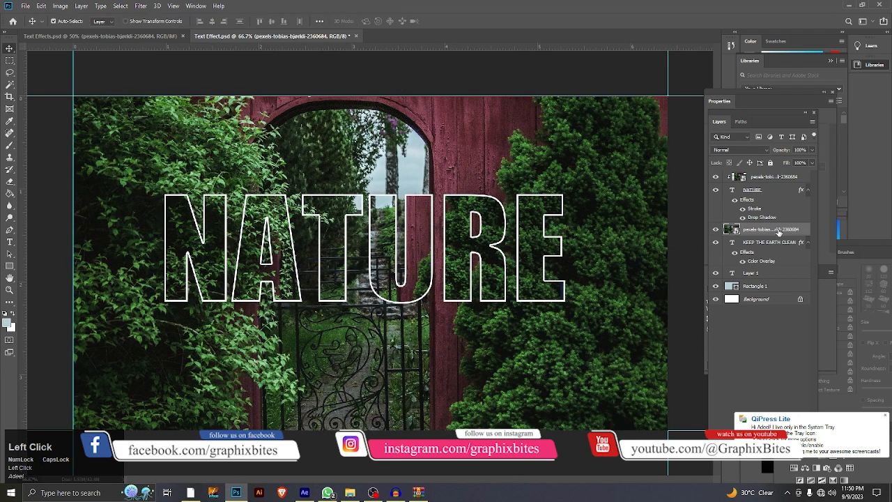
pyautogui.moveTo(779, 232); pyautogui.dragTo(722, 290)
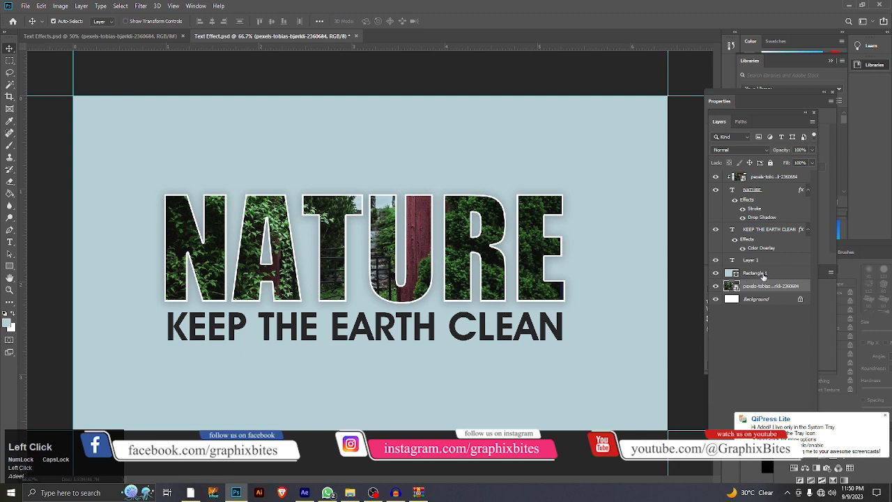
# Step: Lower the opacity of Rectangle 1 to 88% so the garden photo shows through, and compare it with the finished design
pyautogui.click(762, 275)
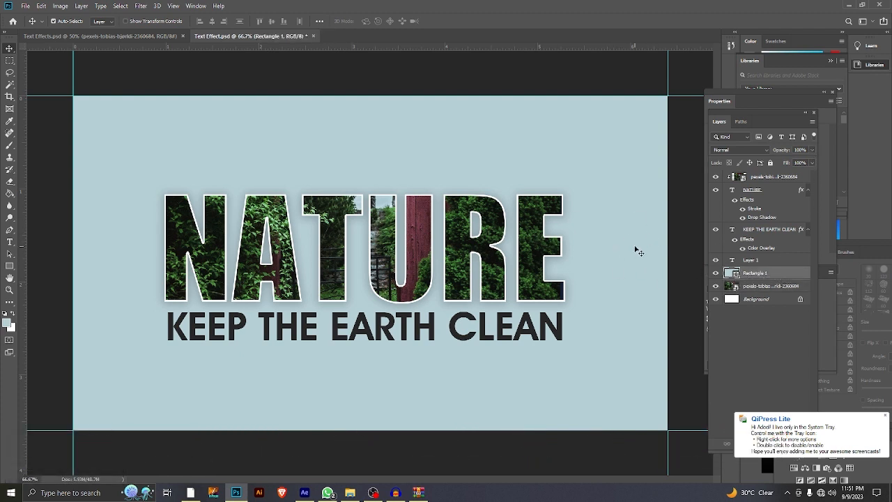
pyautogui.click(812, 150)
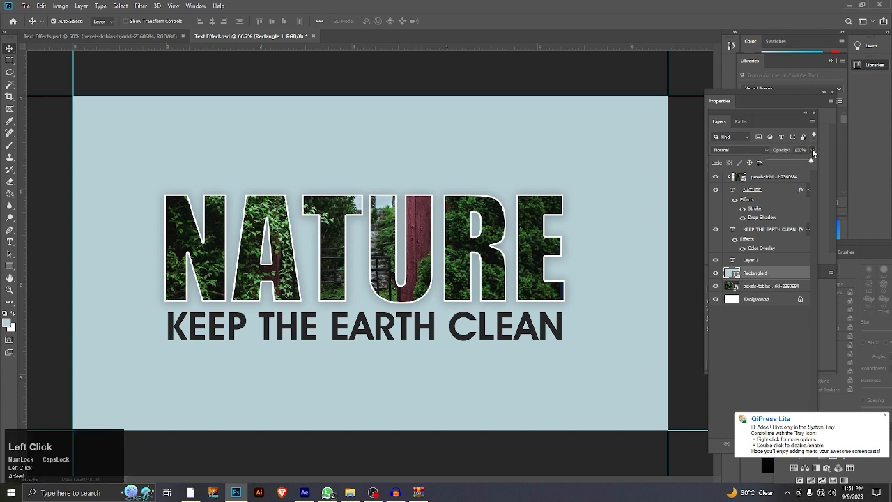
pyautogui.moveTo(801, 162); pyautogui.dragTo(806, 163)
pyautogui.click(104, 34)
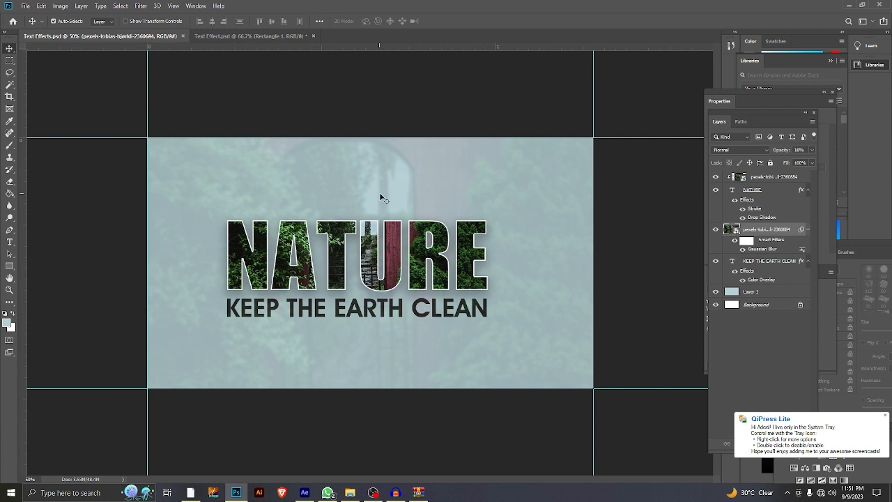
pyautogui.click(252, 36)
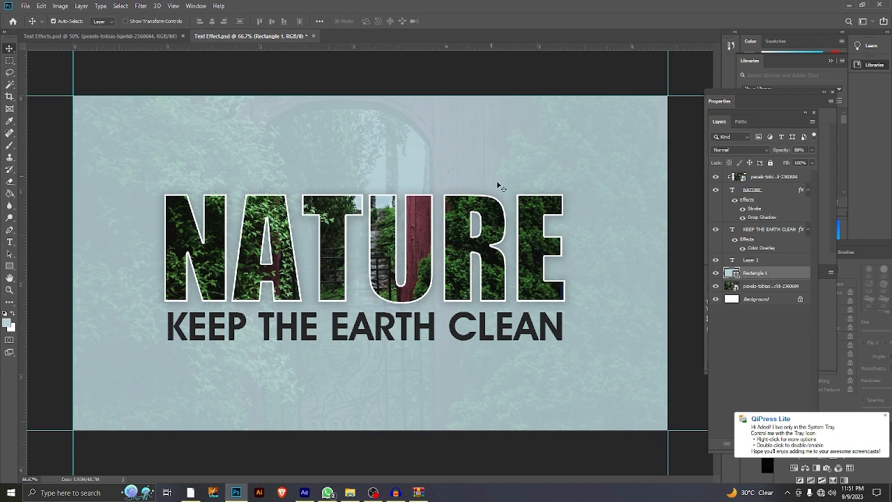
# Step: Apply a Gaussian Blur with a 2.5-pixel radius to the garden photo beneath Rectangle 1 and compare it with the finished design
pyautogui.click(769, 286)
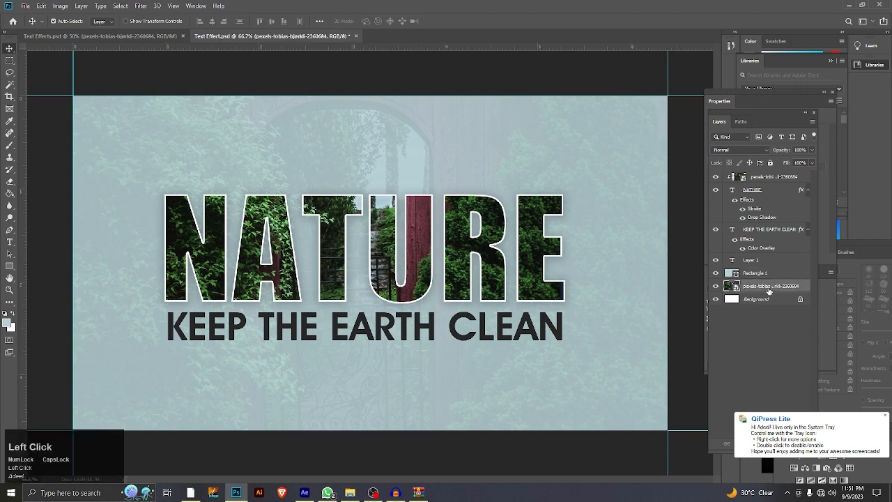
pyautogui.click(141, 7)
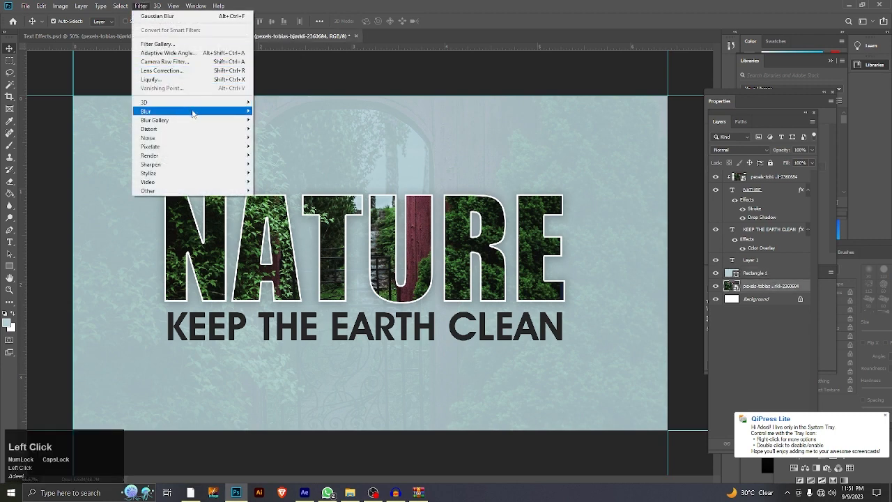
pyautogui.moveTo(228, 114)
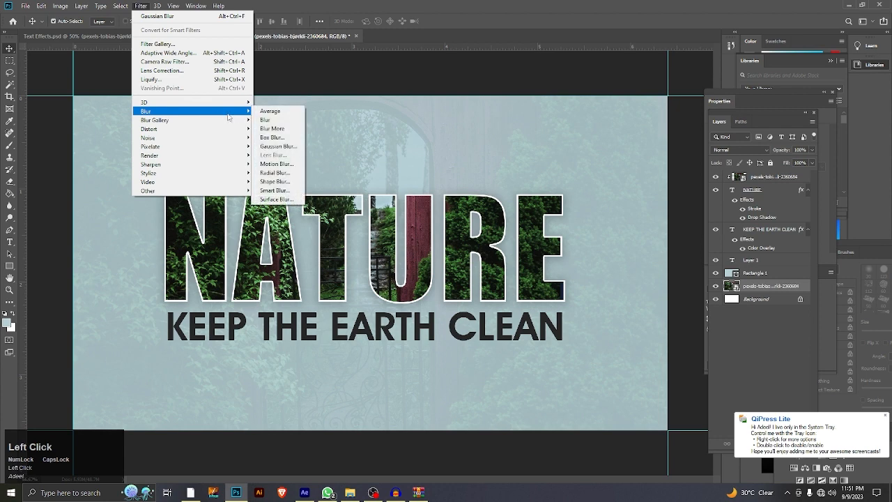
pyautogui.click(274, 146)
pyautogui.moveTo(409, 105); pyautogui.dragTo(500, 105)
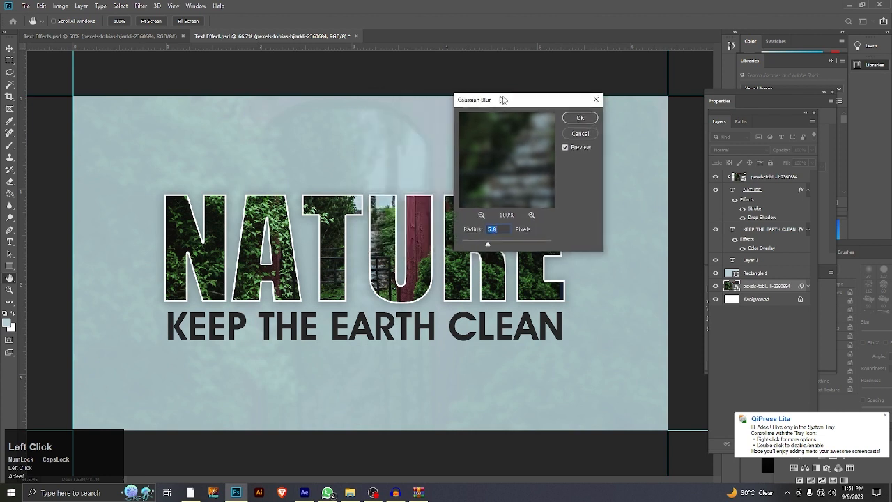
pyautogui.moveTo(493, 245)
pyautogui.mouseDown()
pyautogui.moveTo(465, 247)
pyautogui.moveTo(479, 247)
pyautogui.mouseUp()
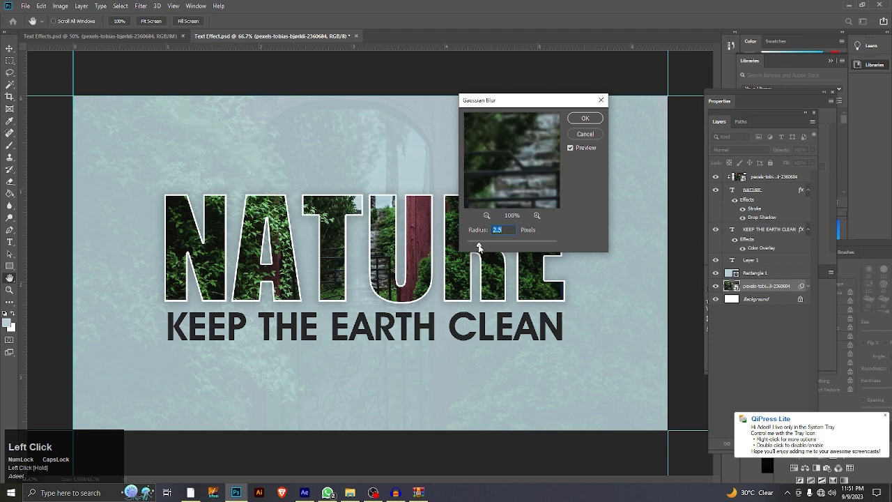
pyautogui.click(585, 119)
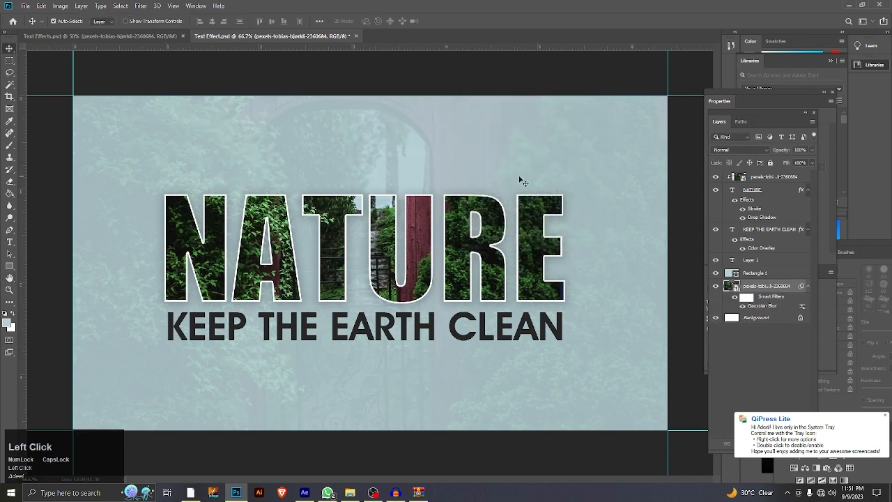
pyautogui.click(114, 36)
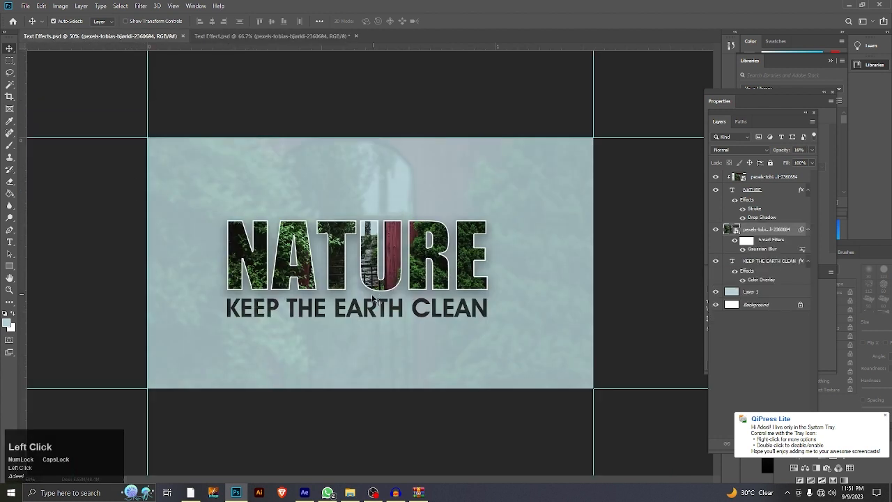
pyautogui.click(277, 36)
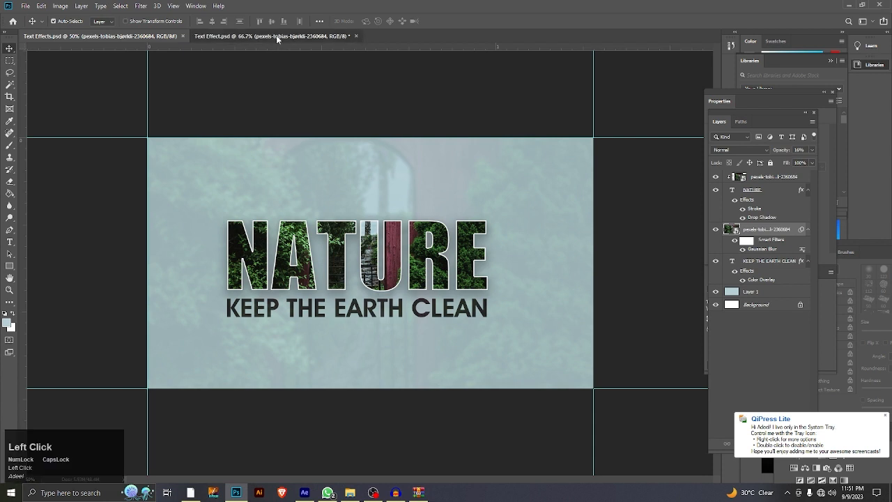